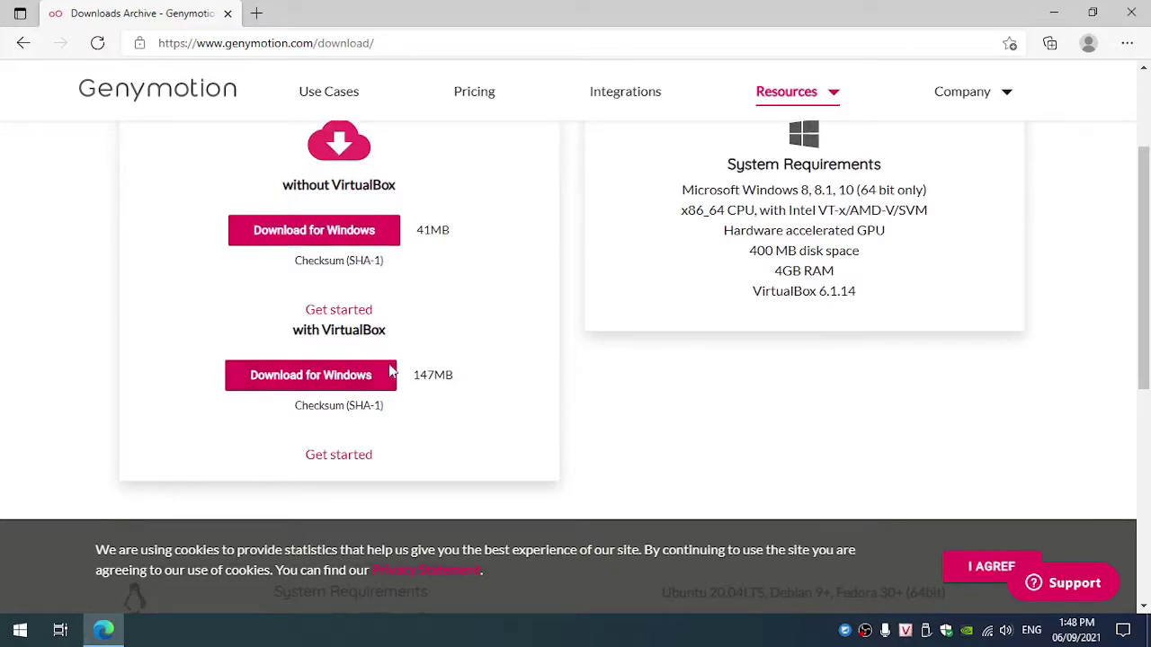
Step: Compare the 'with VirtualBox' and 'without VirtualBox' Windows download options
drag(302, 330, 361, 330)
drag(283, 189, 382, 186)
click(392, 336)
Step: Download the 147MB Genymotion installer bundled with VirtualBox, resuming the failed download
click(335, 384)
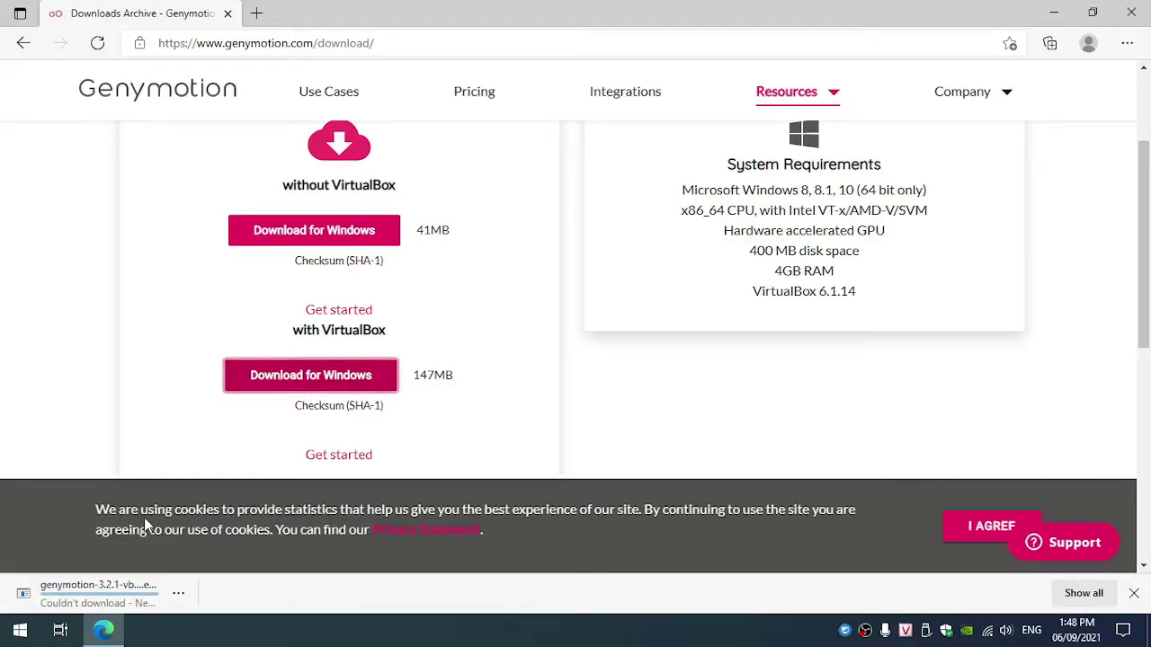
click(179, 594)
click(205, 502)
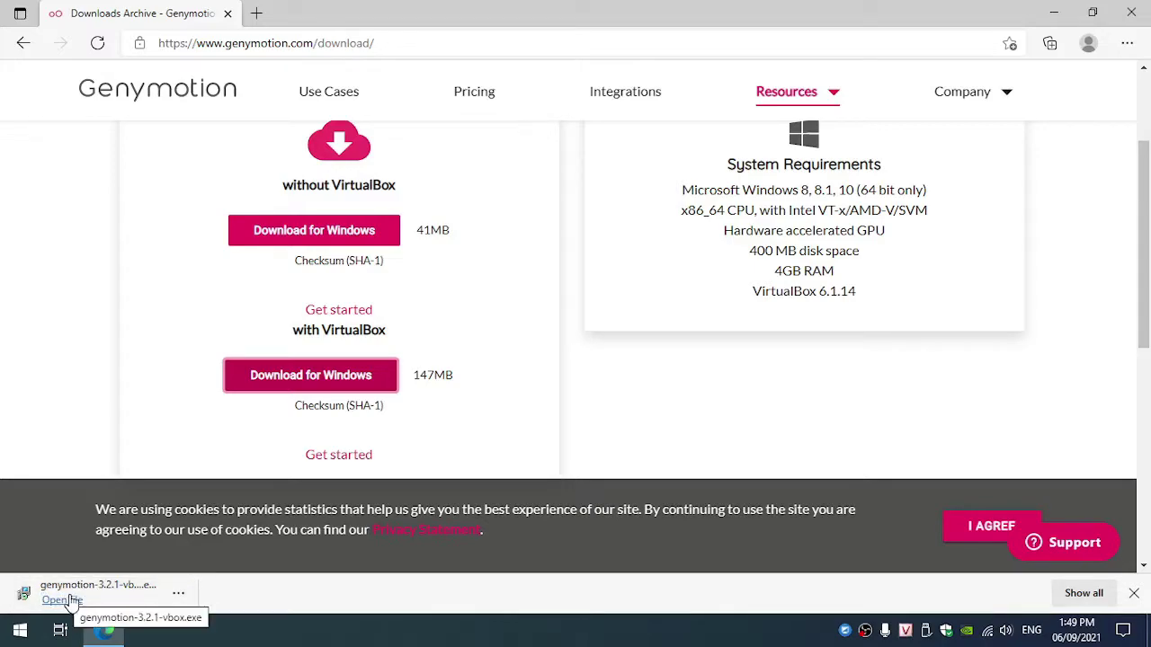
Step: Run the downloaded Genymotion installer, approve the security prompt, and close Edge
click(69, 600)
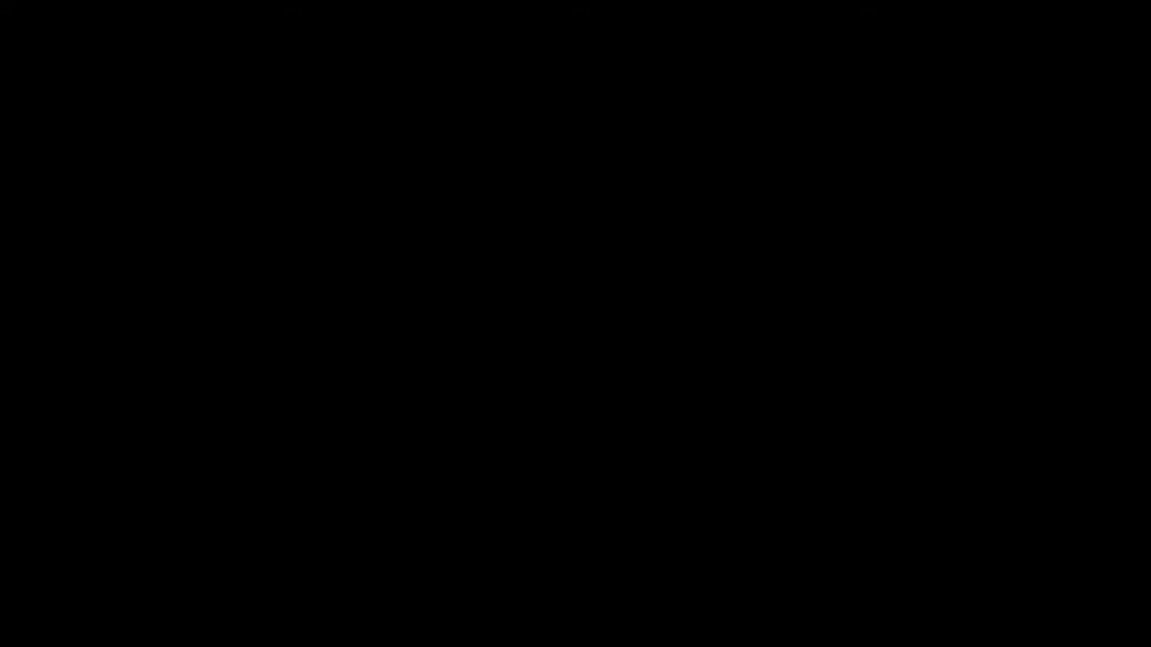
click(521, 403)
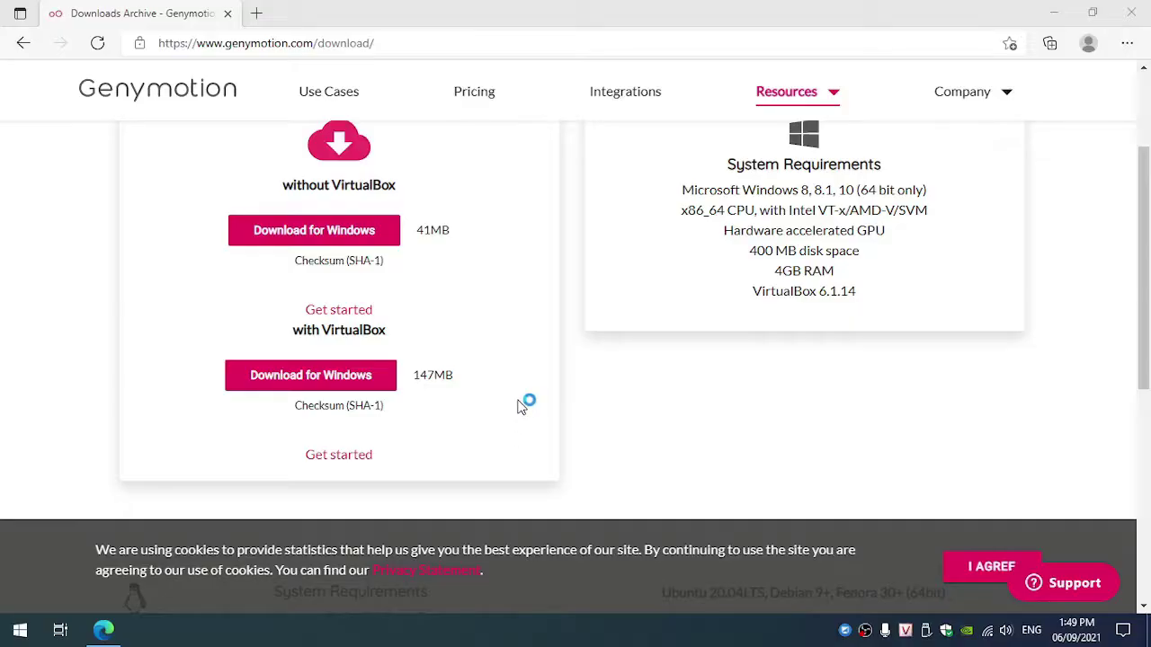
click(1133, 16)
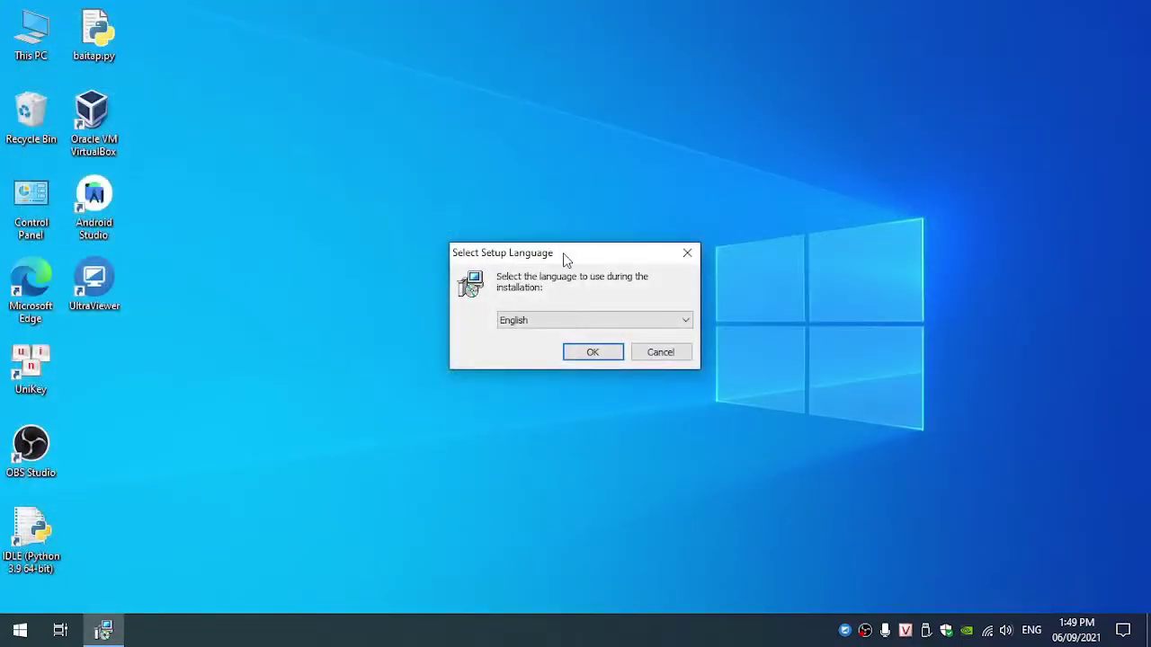
Step: Install Genymotion in English to C:\Program Files\Genymobile\Genymotion with default Start Menu folder and desktop shortcut
click(593, 353)
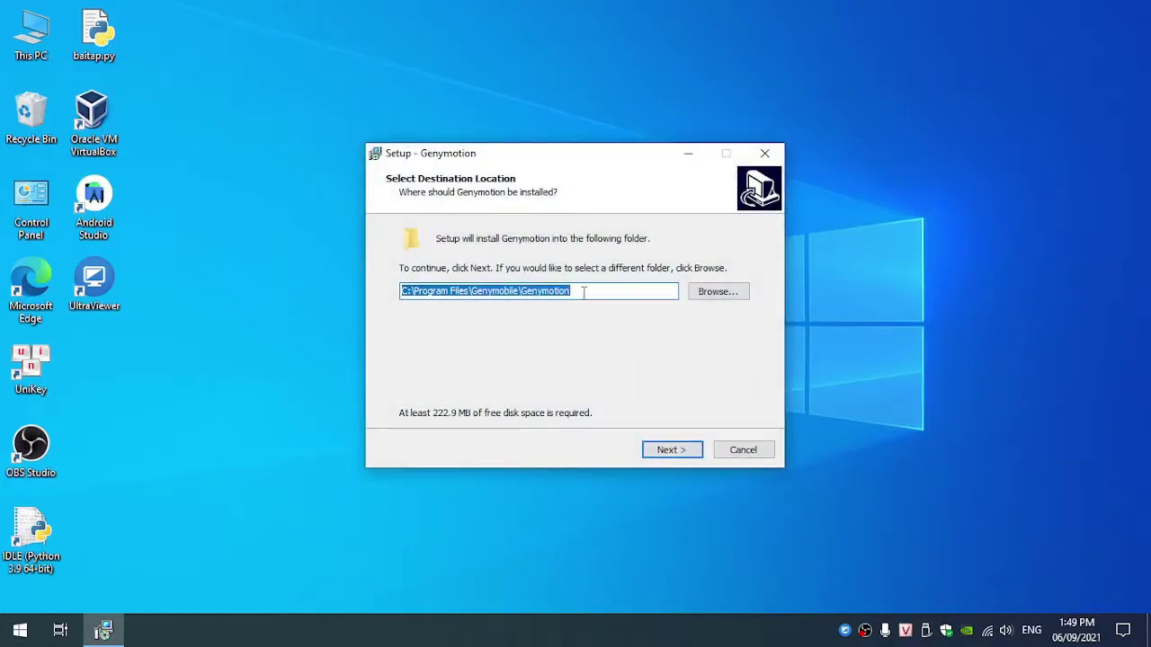
click(671, 451)
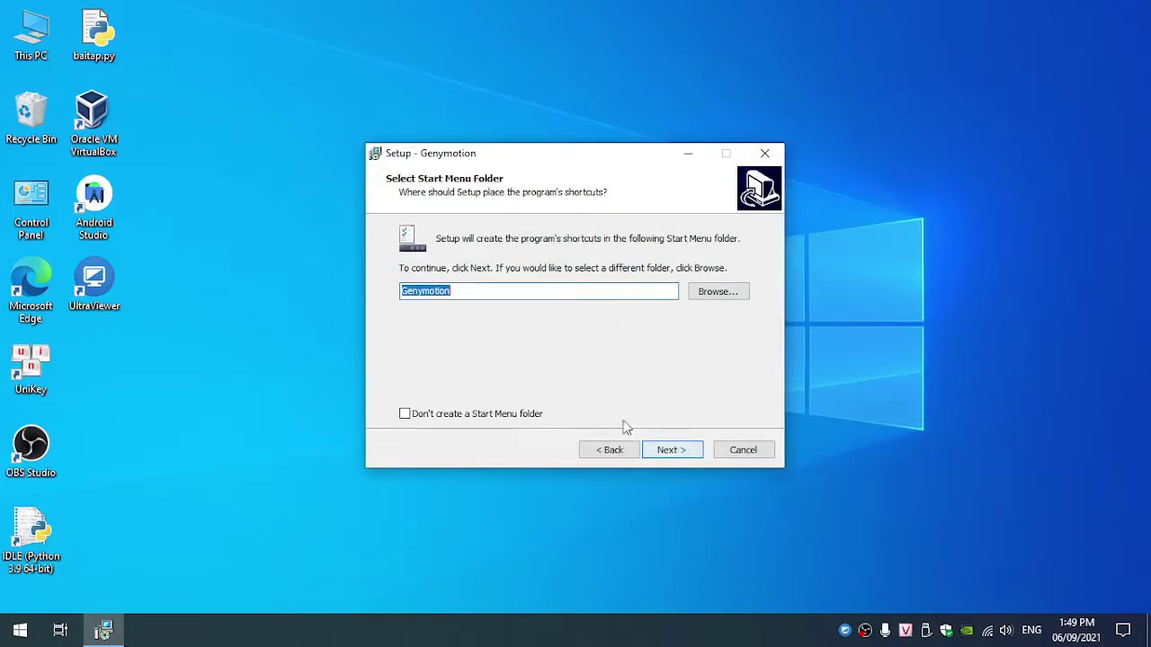
click(674, 450)
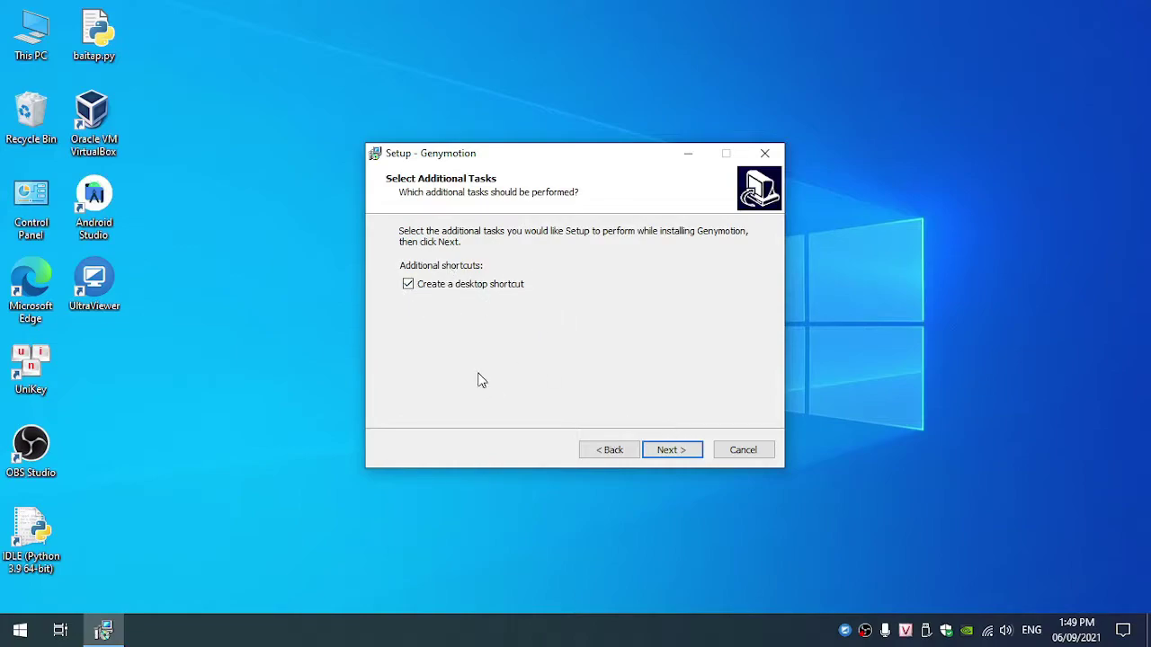
click(691, 454)
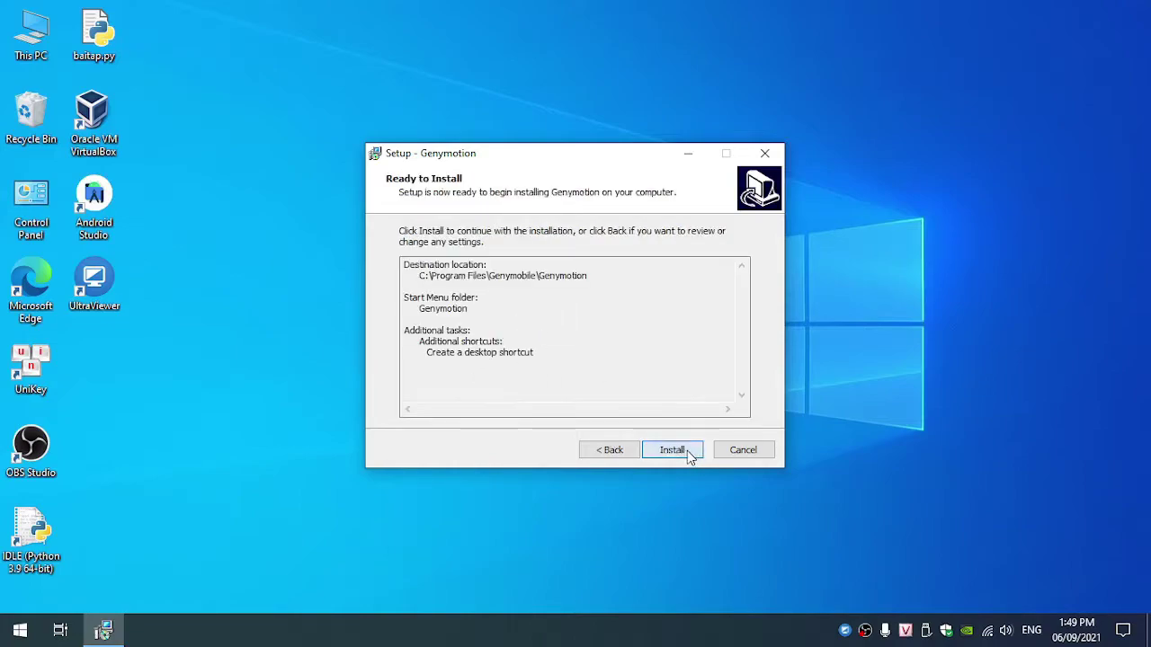
click(673, 457)
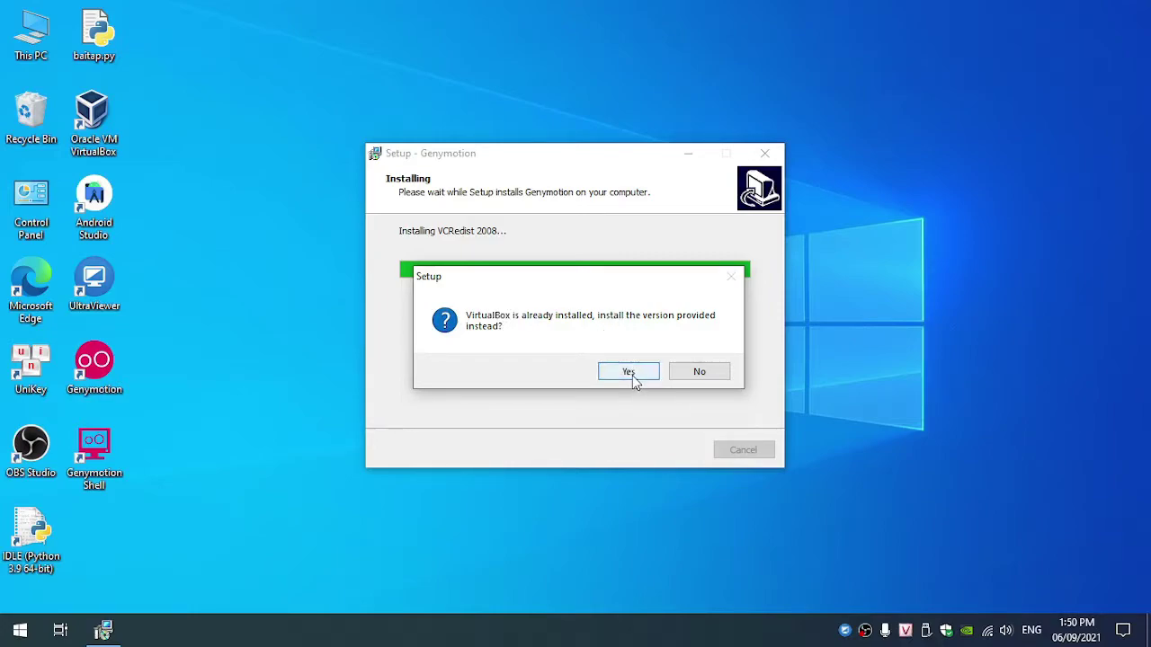
Step: Choose to install the bundled VirtualBox version over the existing one
key(Tab)
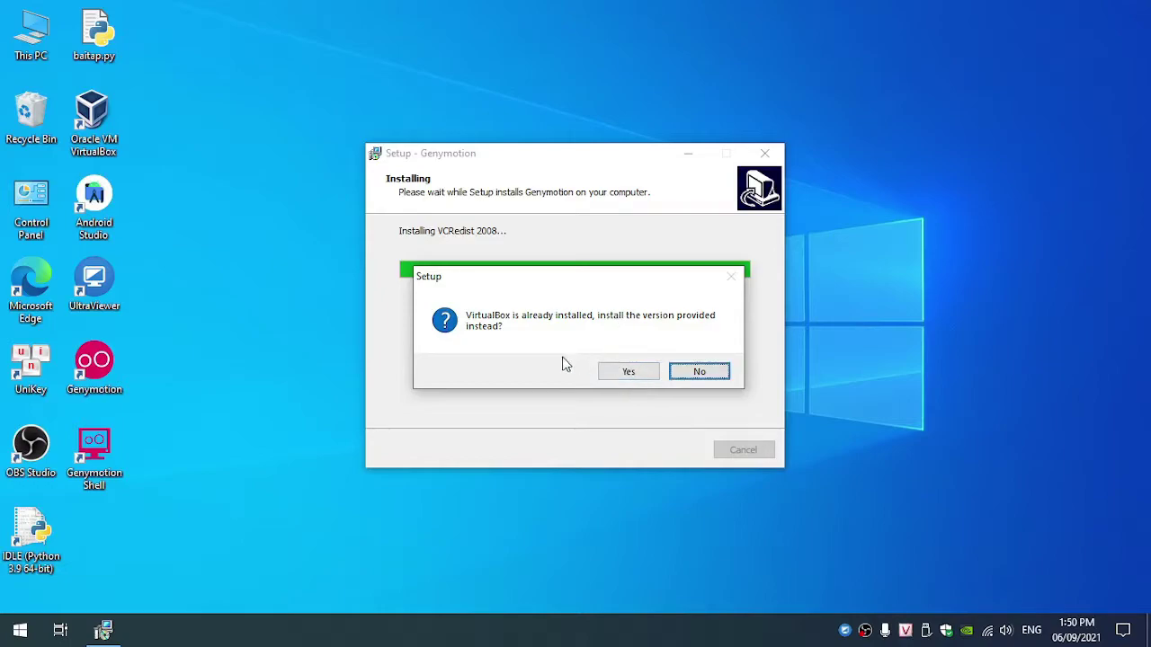
click(615, 373)
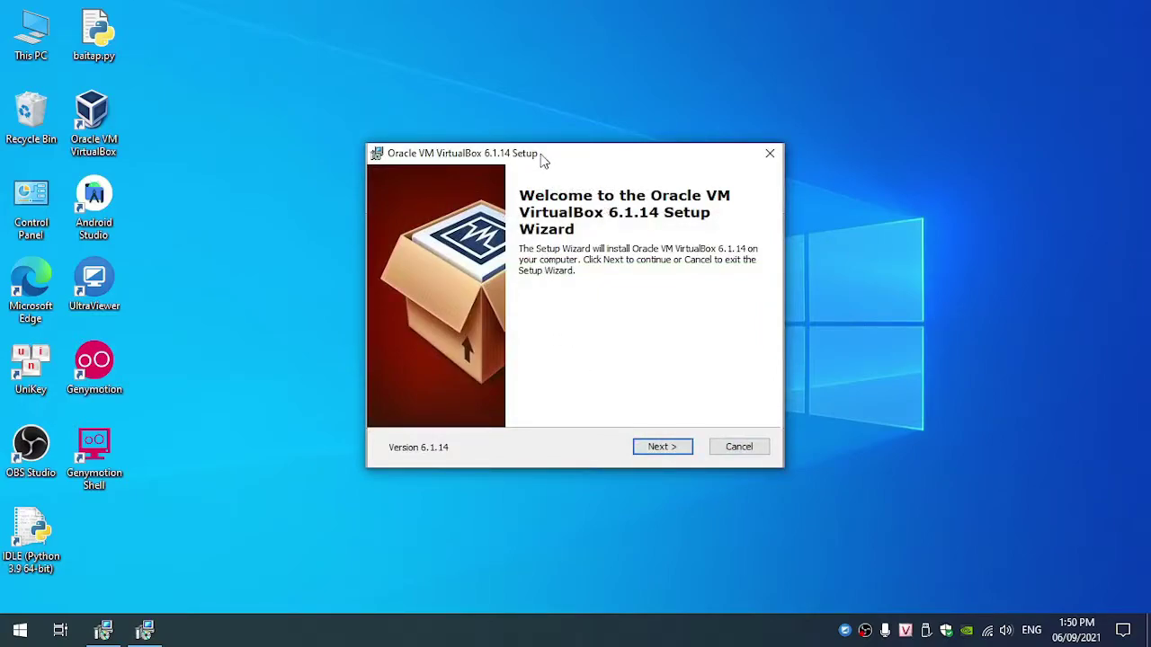
drag(543, 159, 633, 189)
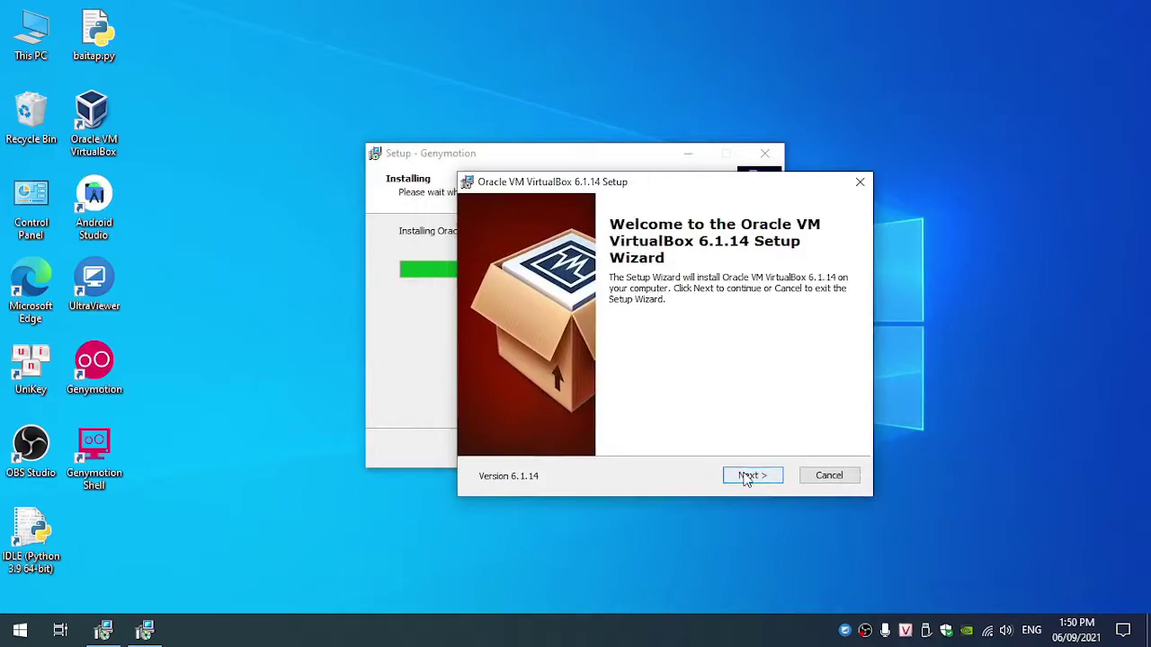
Step: Install VirtualBox 6.1.14 with default features, all shortcut options, and network warning accepted
click(746, 477)
click(753, 478)
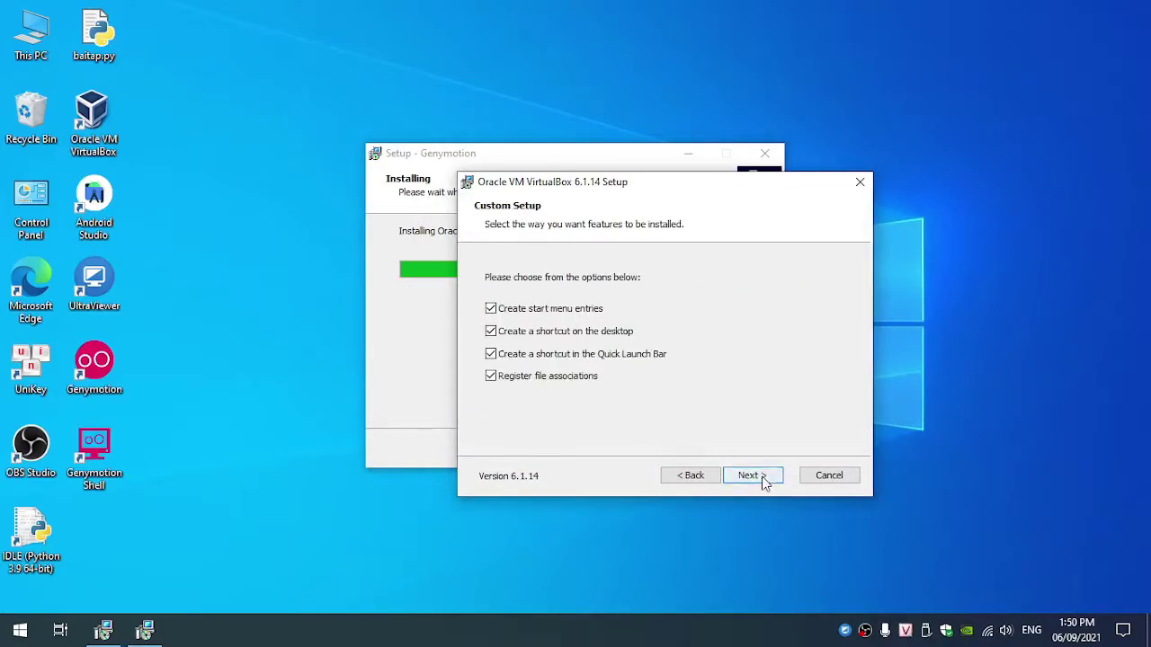
click(762, 479)
click(743, 475)
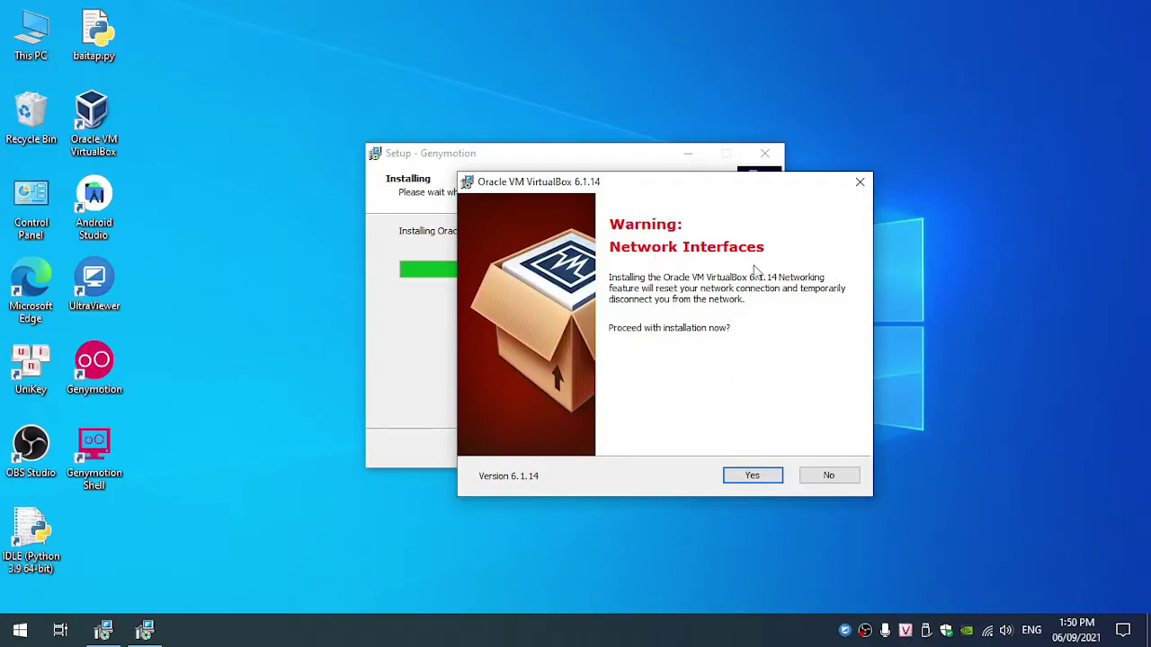
click(754, 476)
click(758, 477)
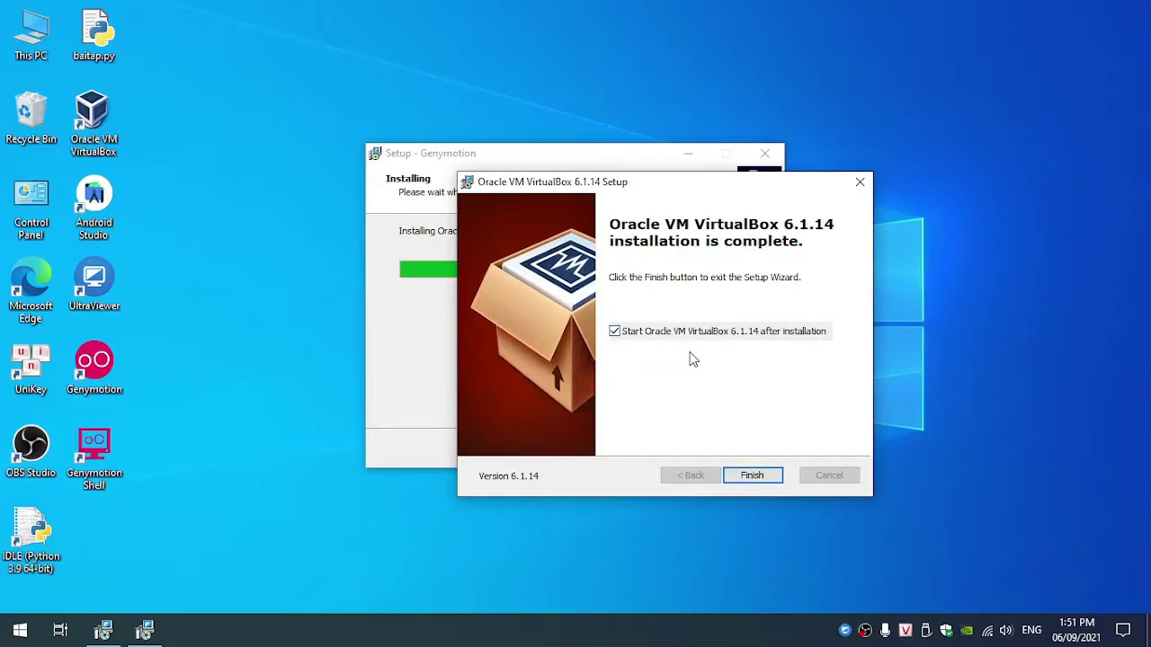
Step: Finish VirtualBox setup, dismiss the update notice, and close VirtualBox Manager
click(752, 476)
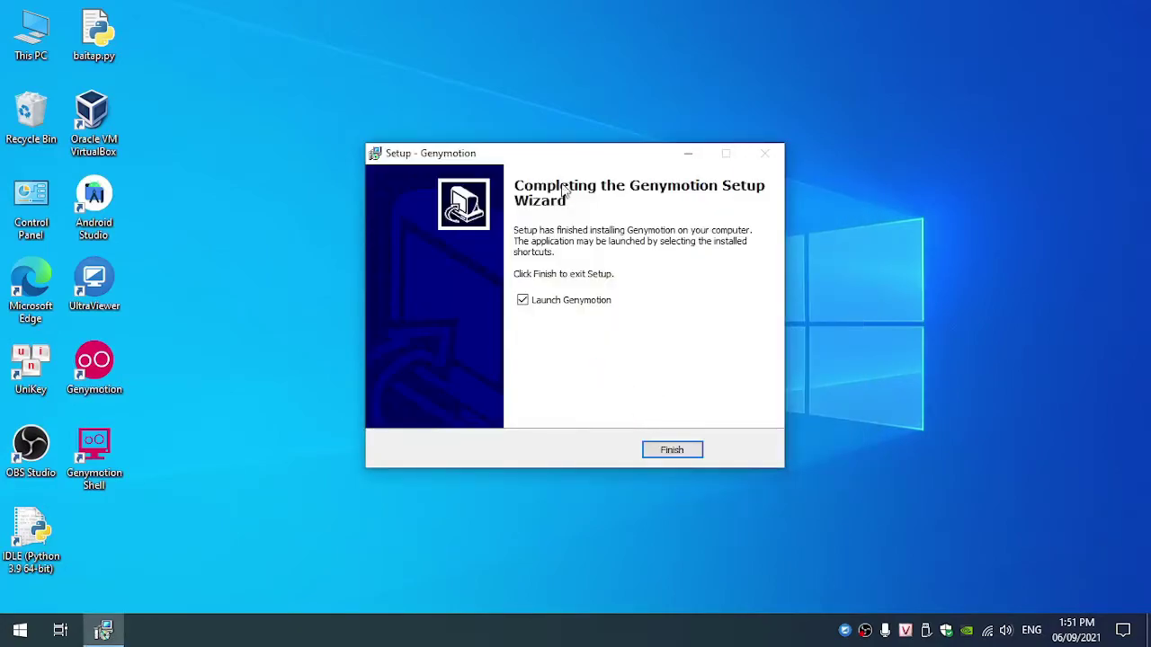
drag(617, 153, 733, 112)
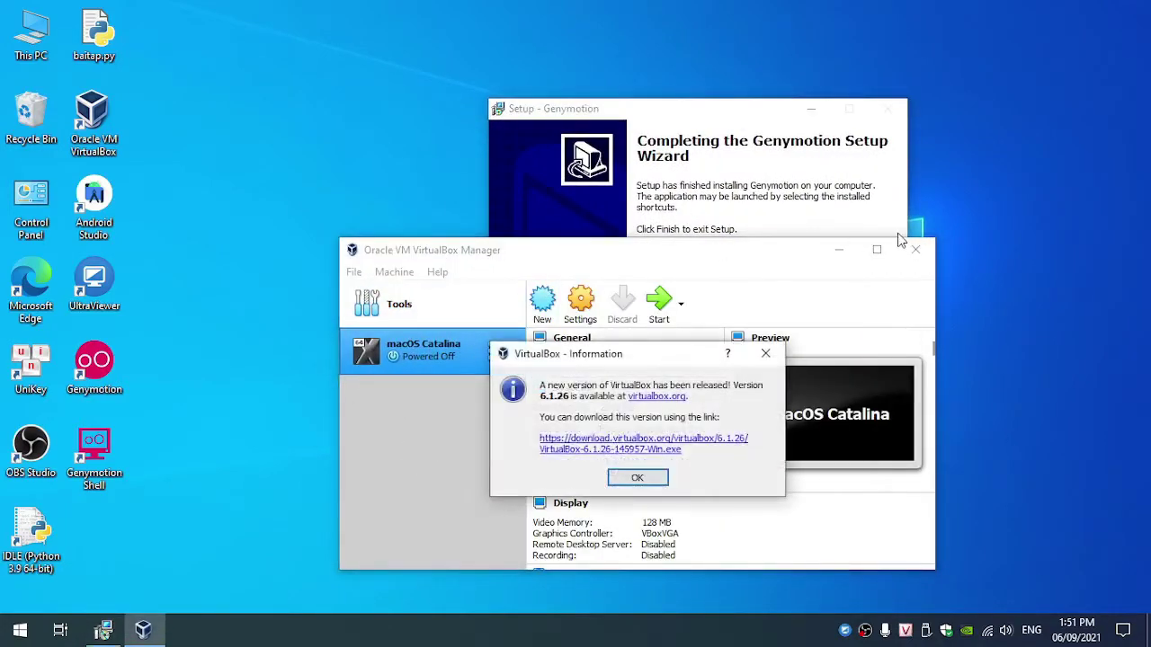
click(637, 478)
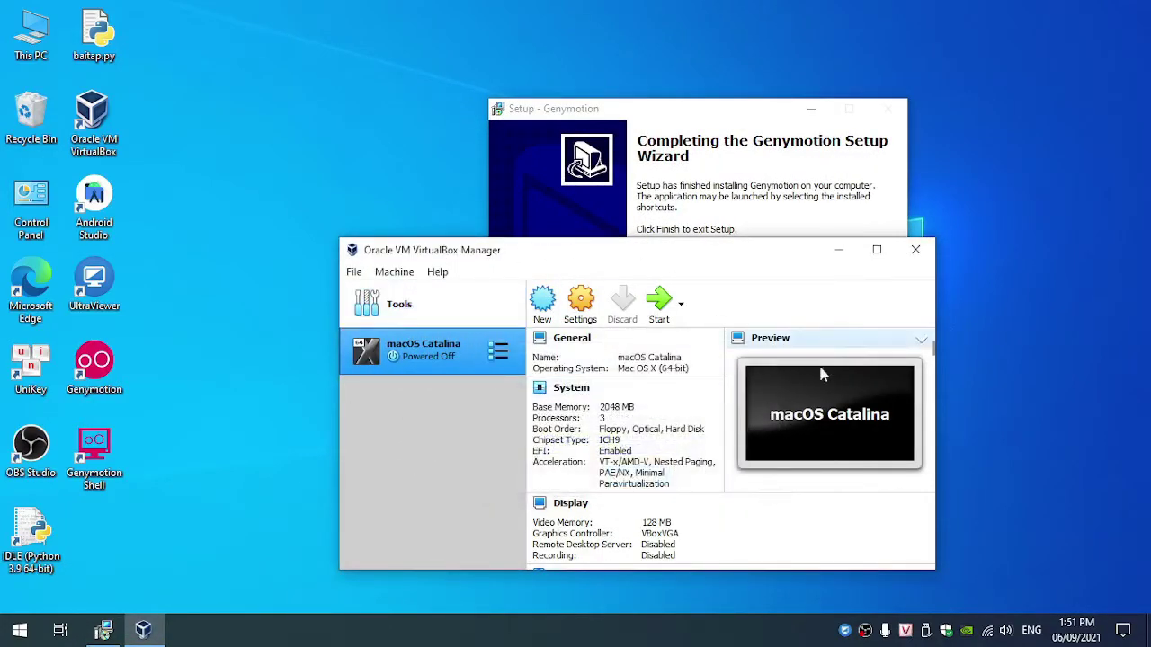
click(916, 251)
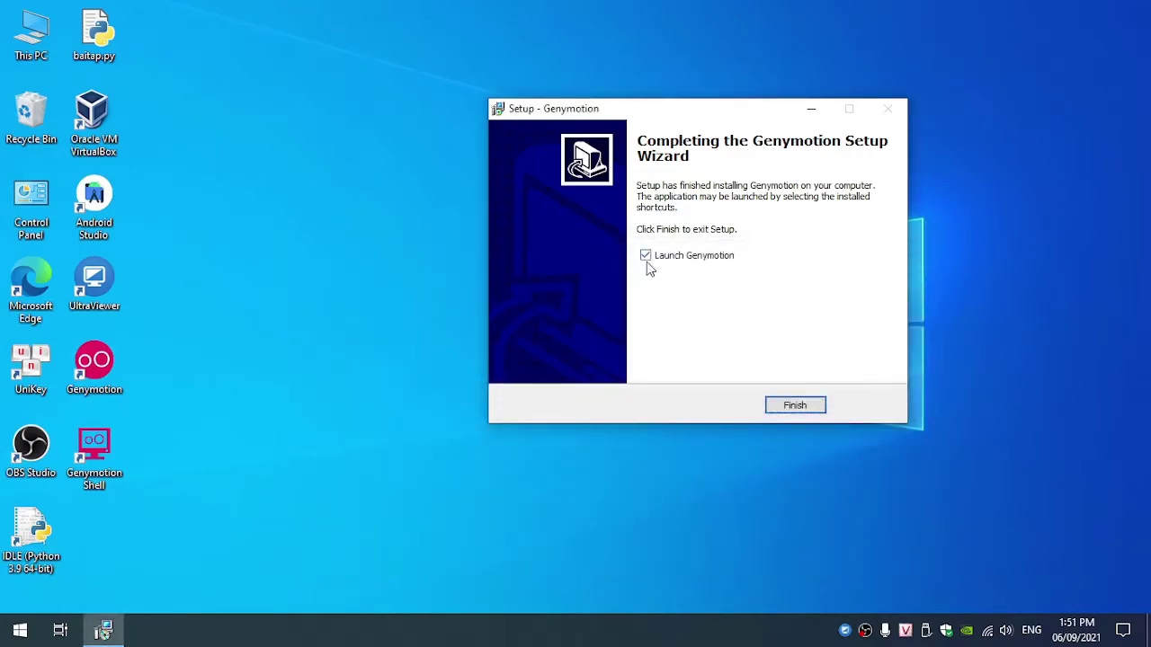
Step: Finish the Genymotion setup wizard and launch Genymotion from its desktop shortcut
drag(627, 109, 568, 136)
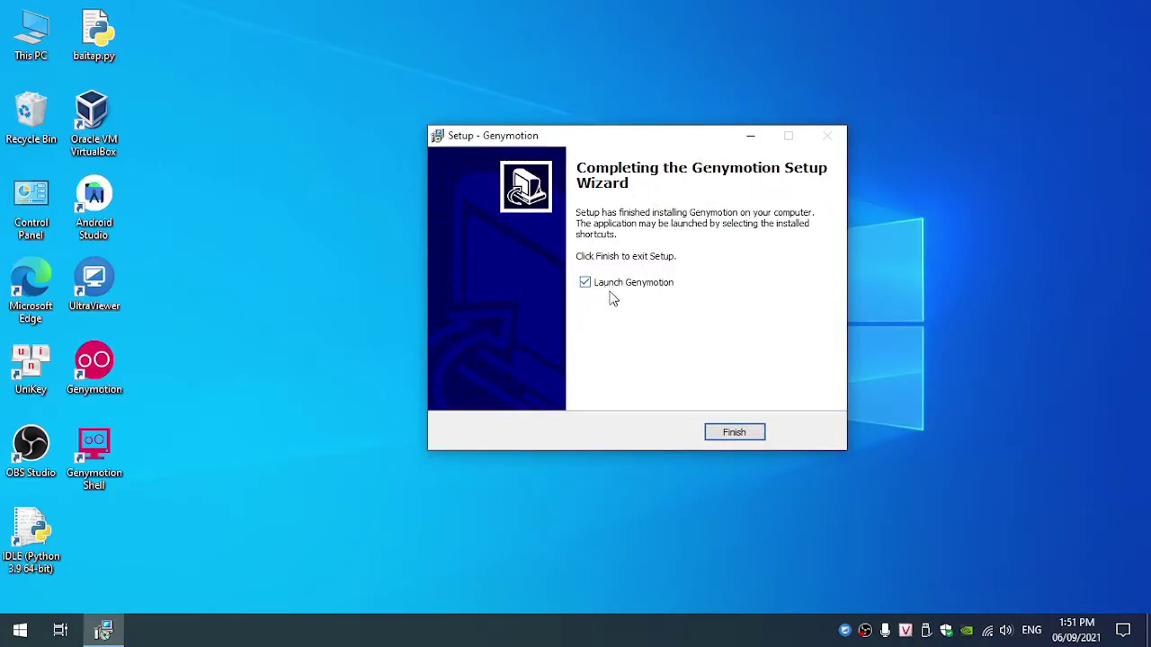
click(730, 435)
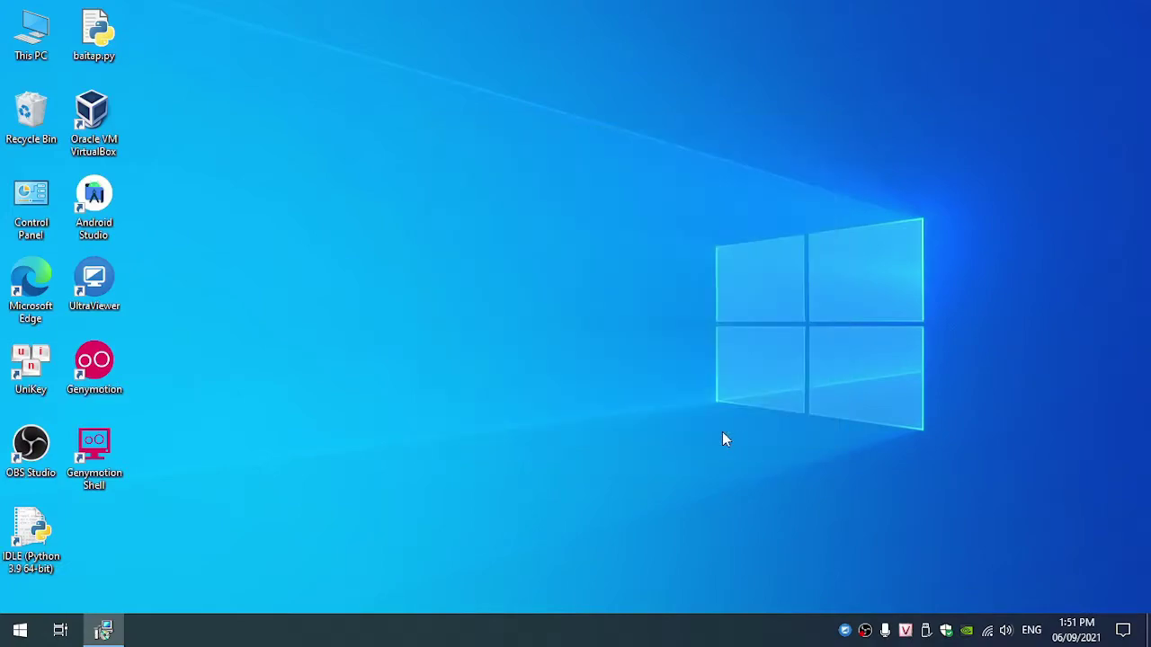
click(105, 384)
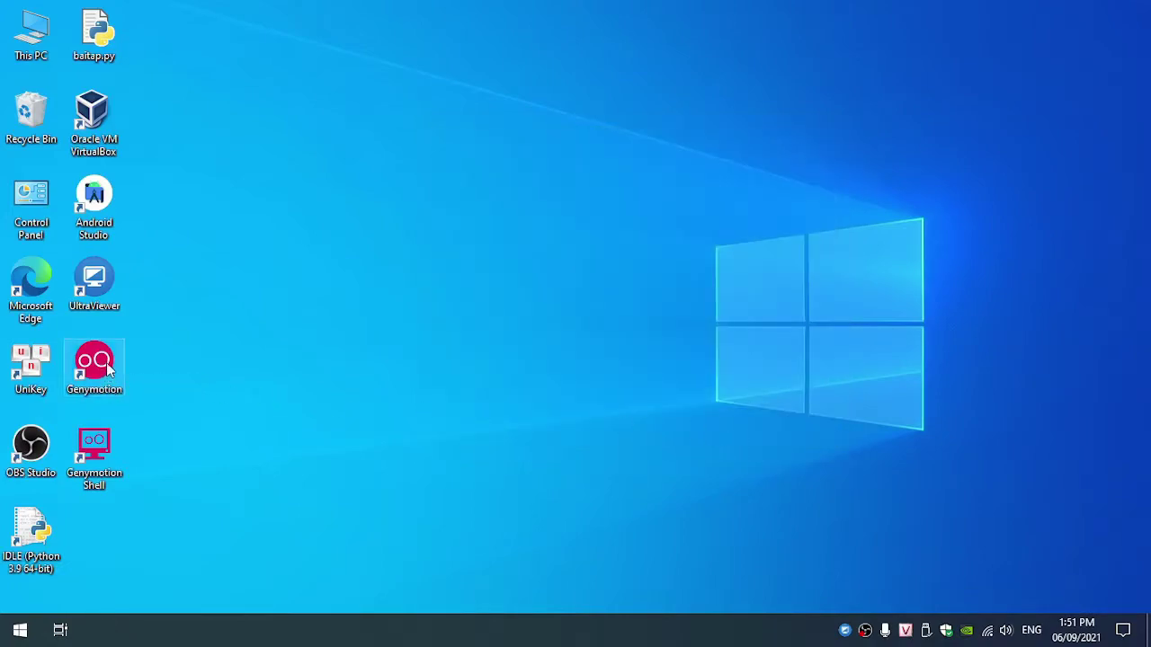
double_click(117, 384)
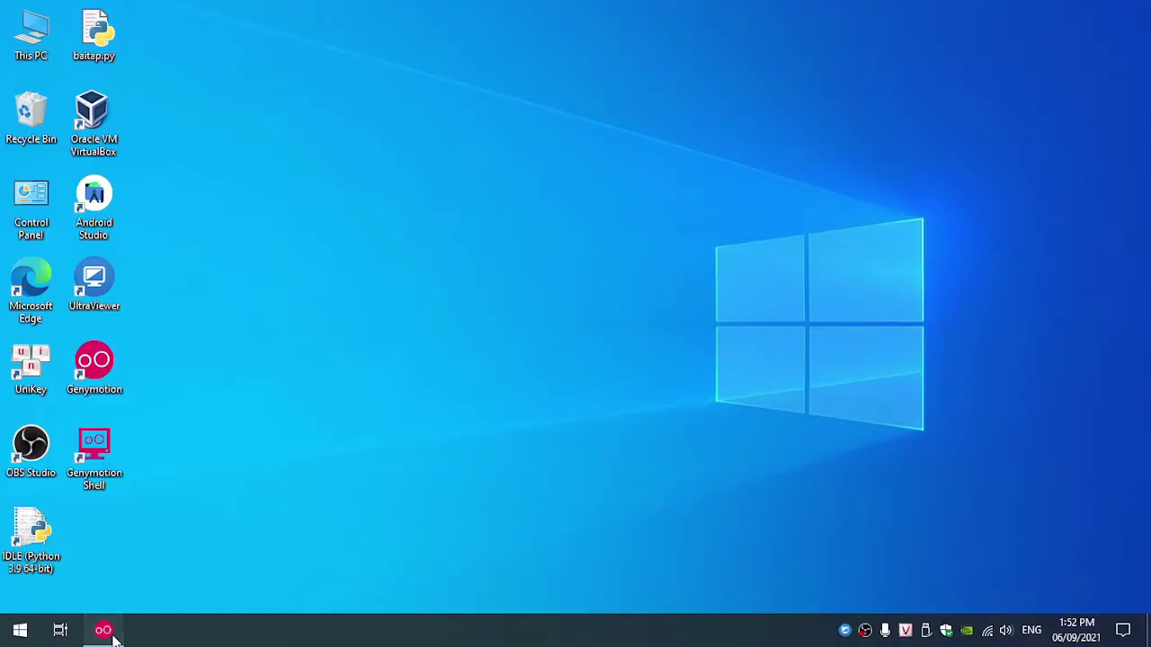
Step: Bring the Genymotion Welcome window to the front and centre it on screen
click(102, 631)
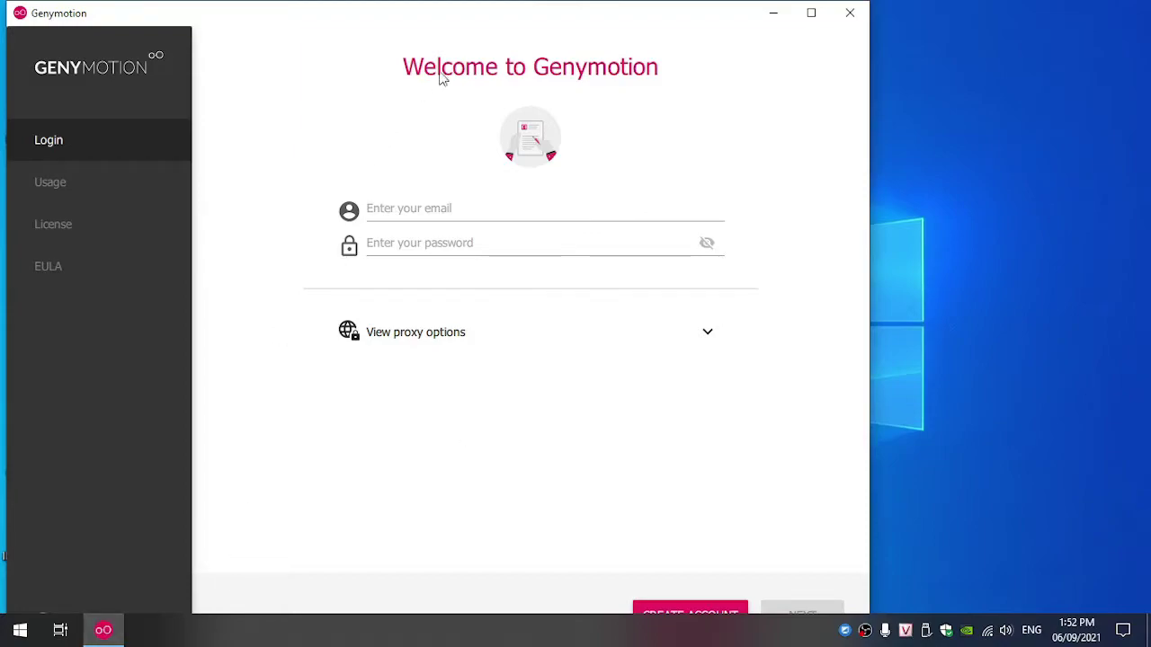
drag(478, 5, 611, 42)
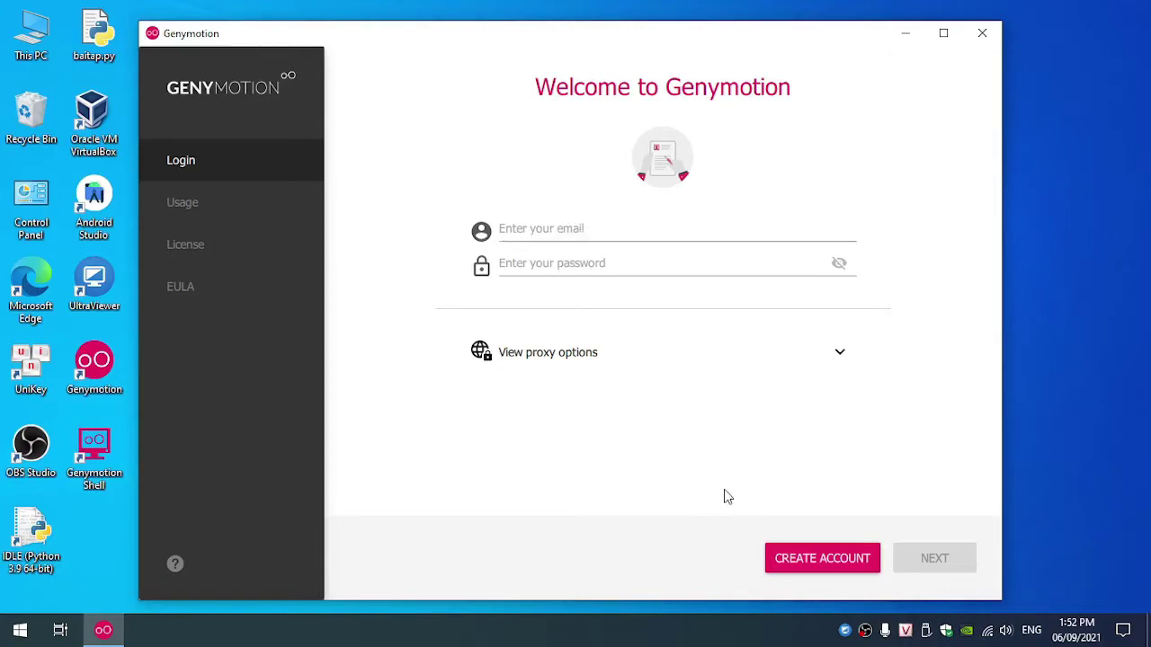
Step: Open the Genymotion account creation page and look through the usage type list
click(834, 565)
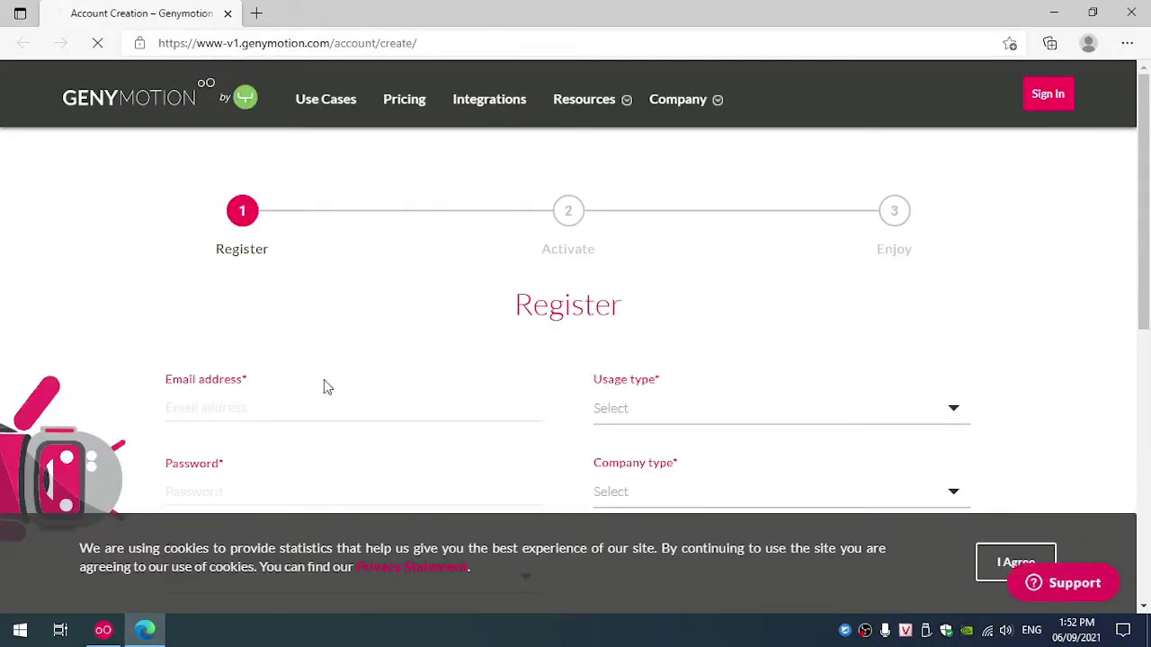
scroll(257, 380, down, 2)
click(224, 238)
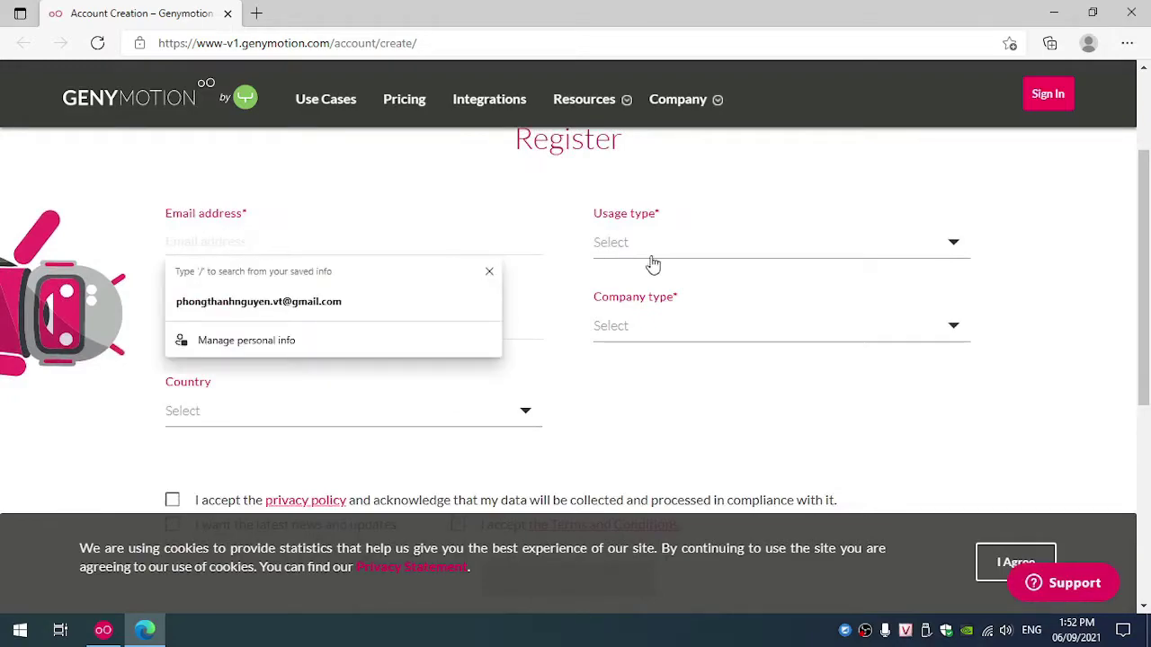
click(619, 251)
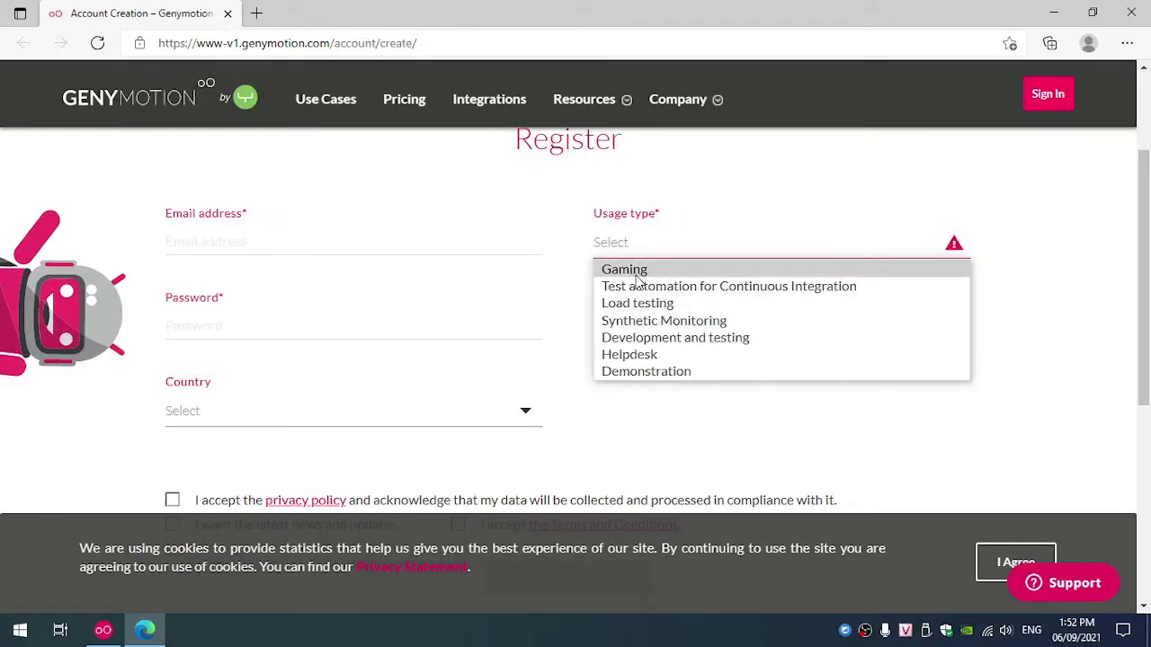
click(301, 337)
Step: Look through the company type and country lists without choosing, then close Edge
click(636, 350)
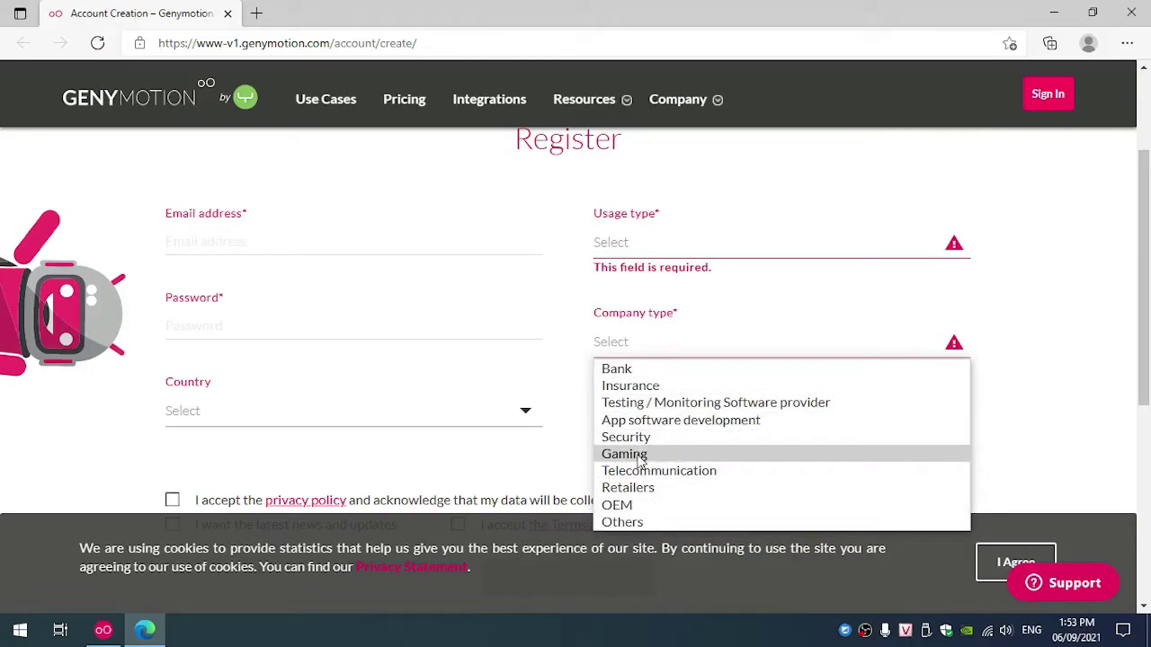
click(352, 411)
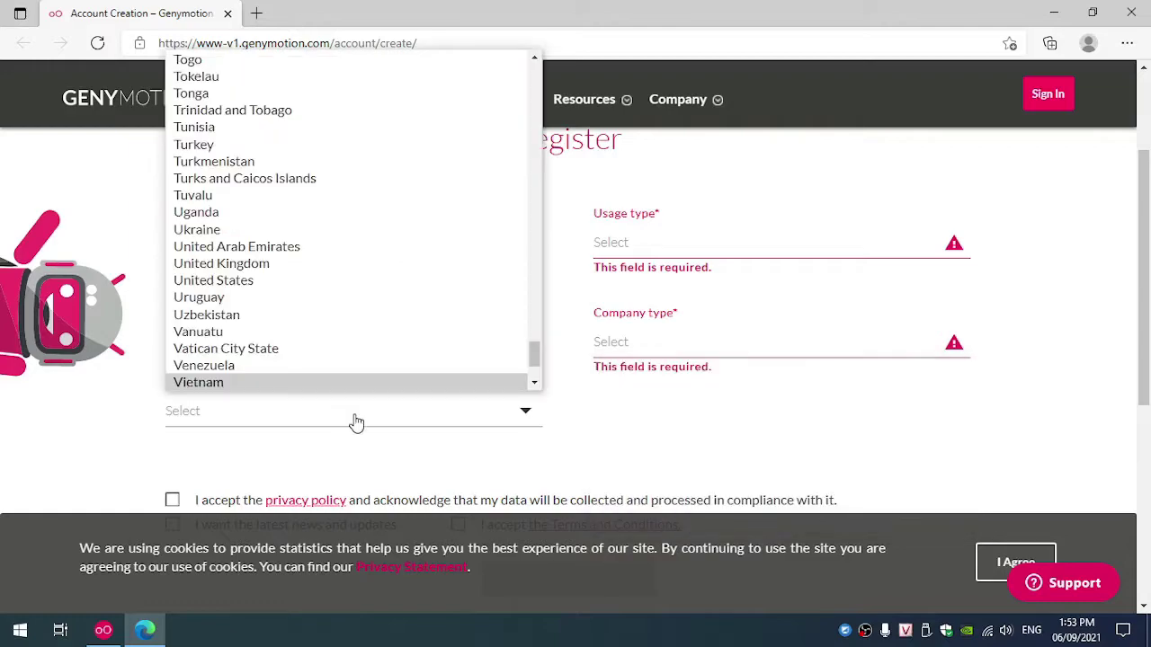
click(835, 401)
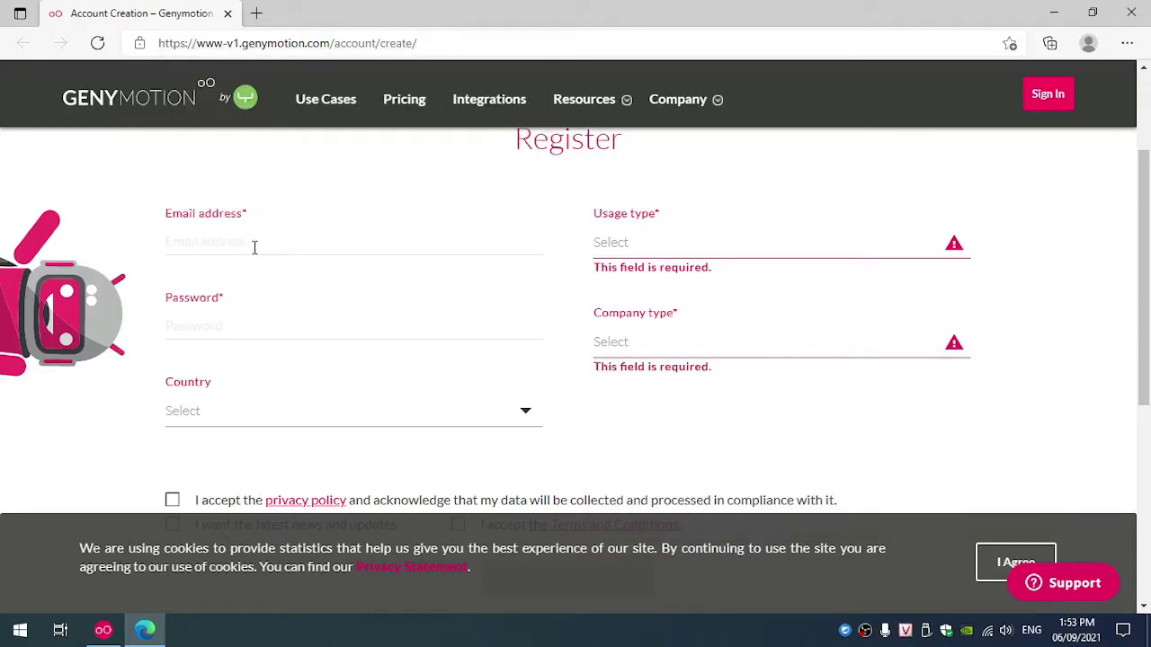
scroll(77, 458, down, 4)
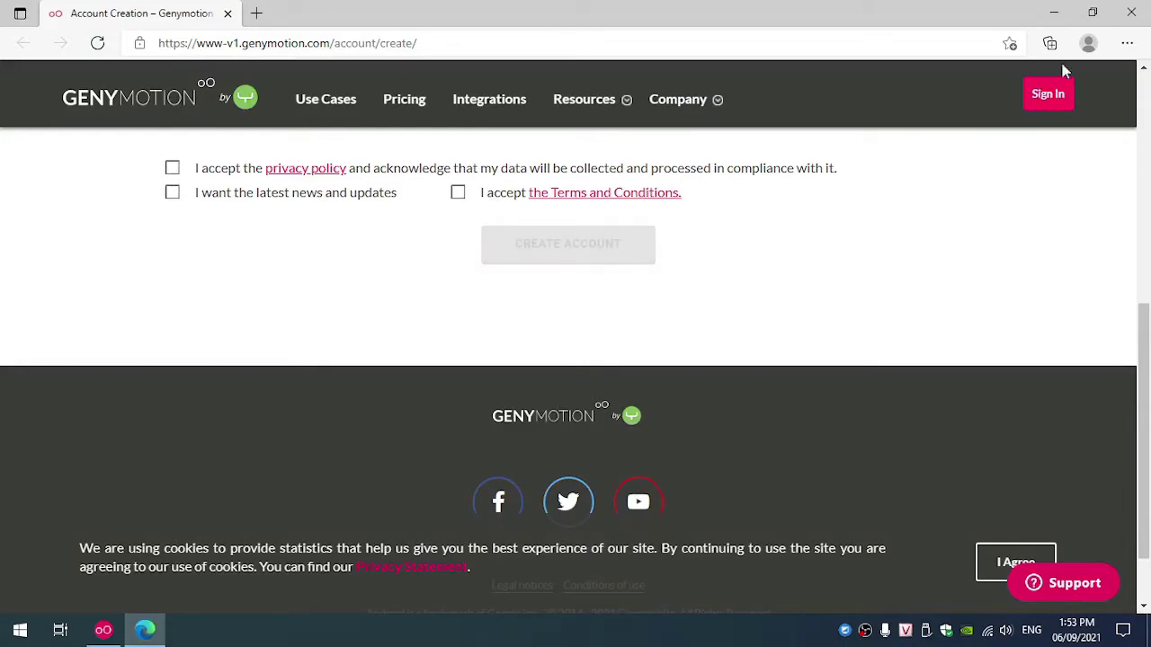
click(1131, 13)
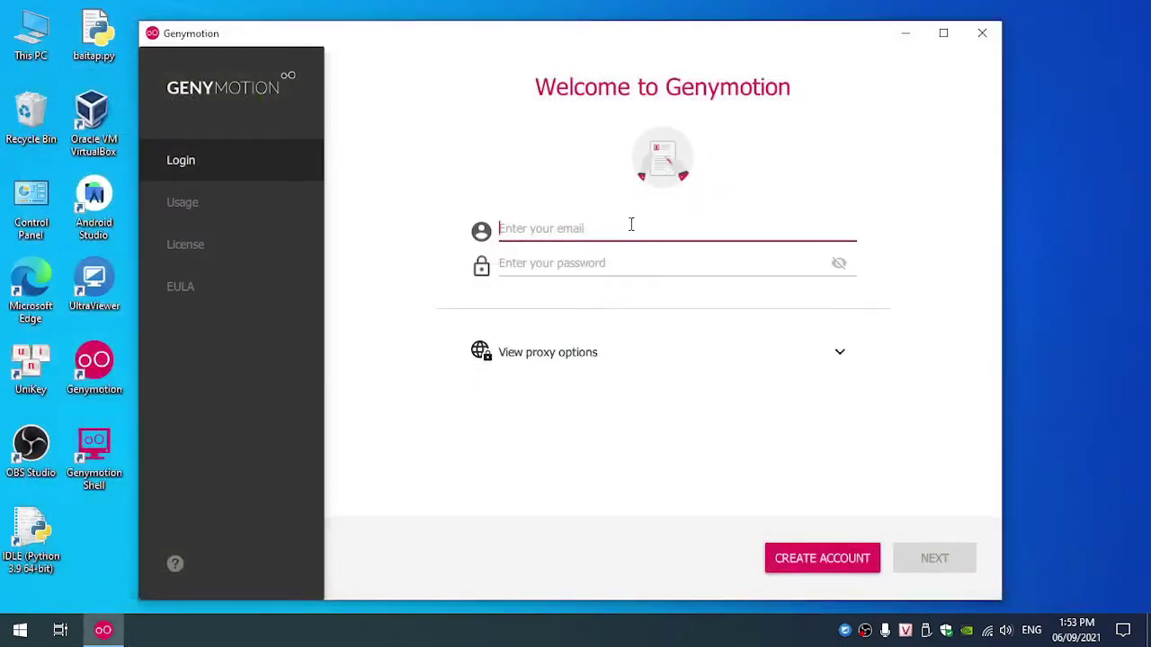
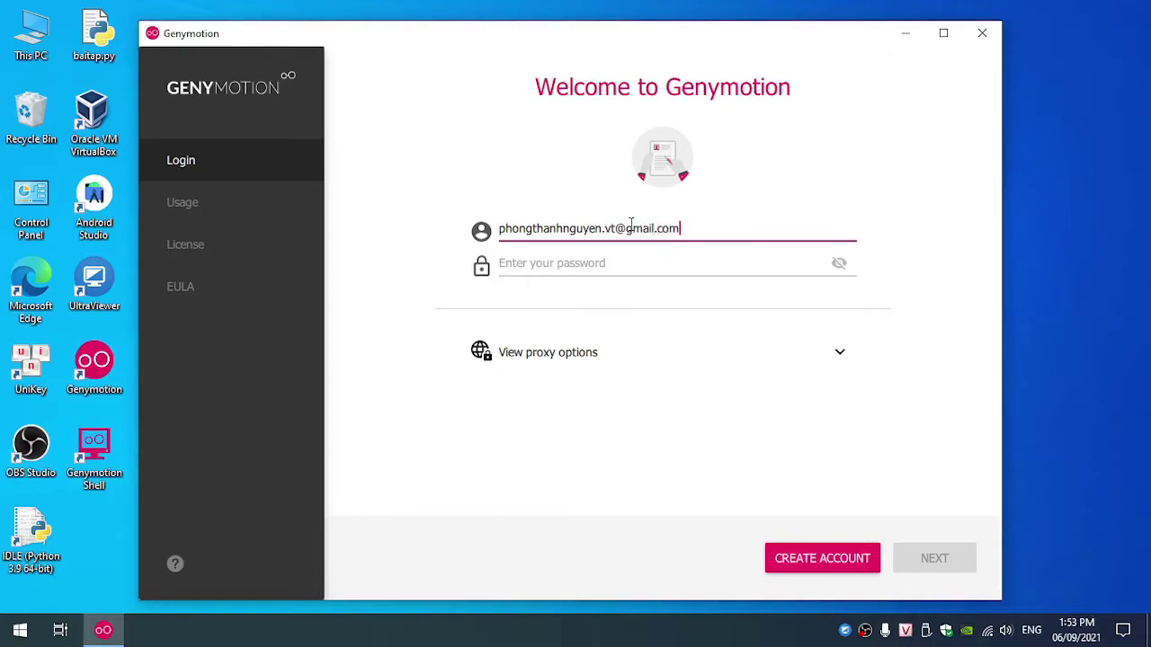
Step: Sign in to Genymotion with the account email and password
key(Tab)
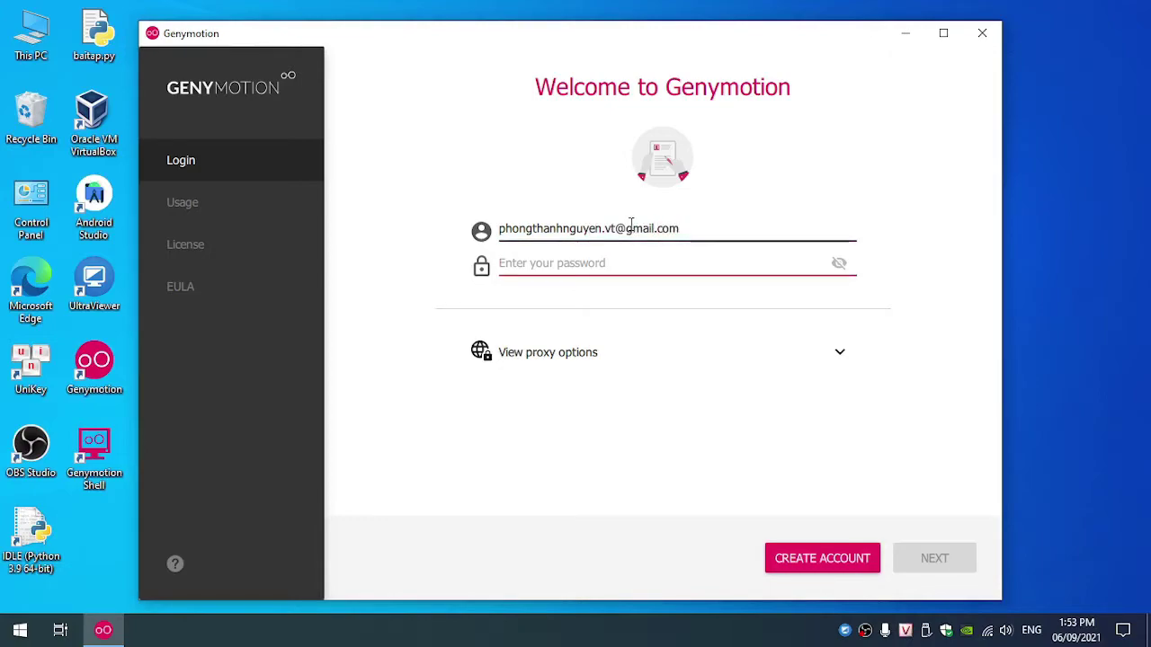
text(••••••••••)
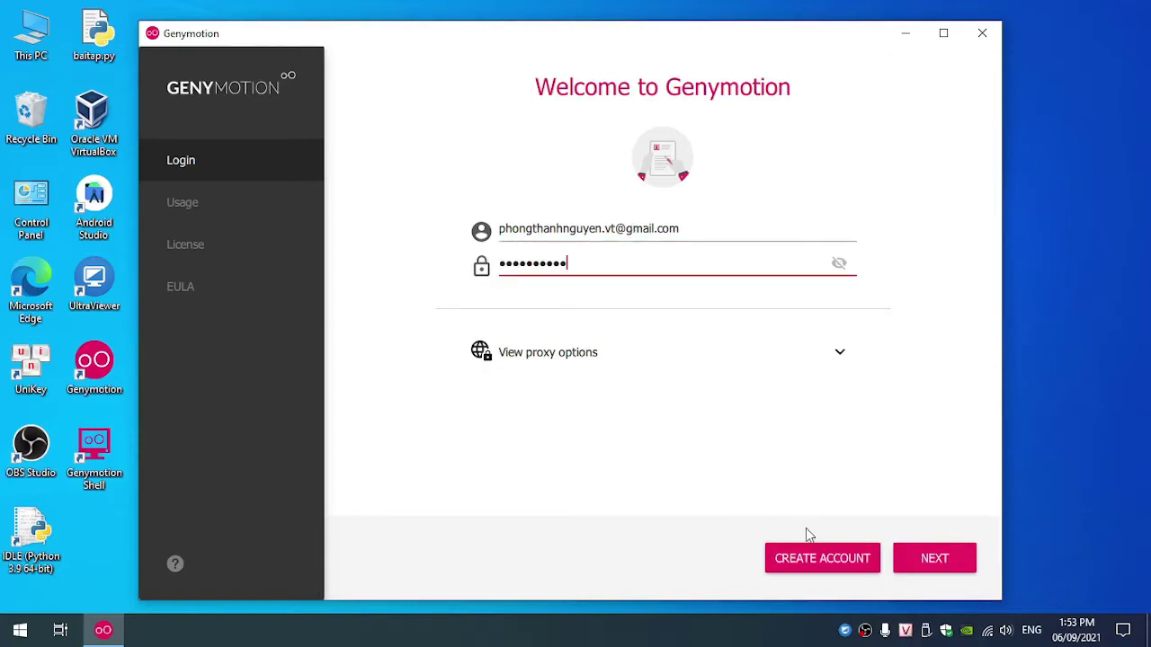
click(935, 559)
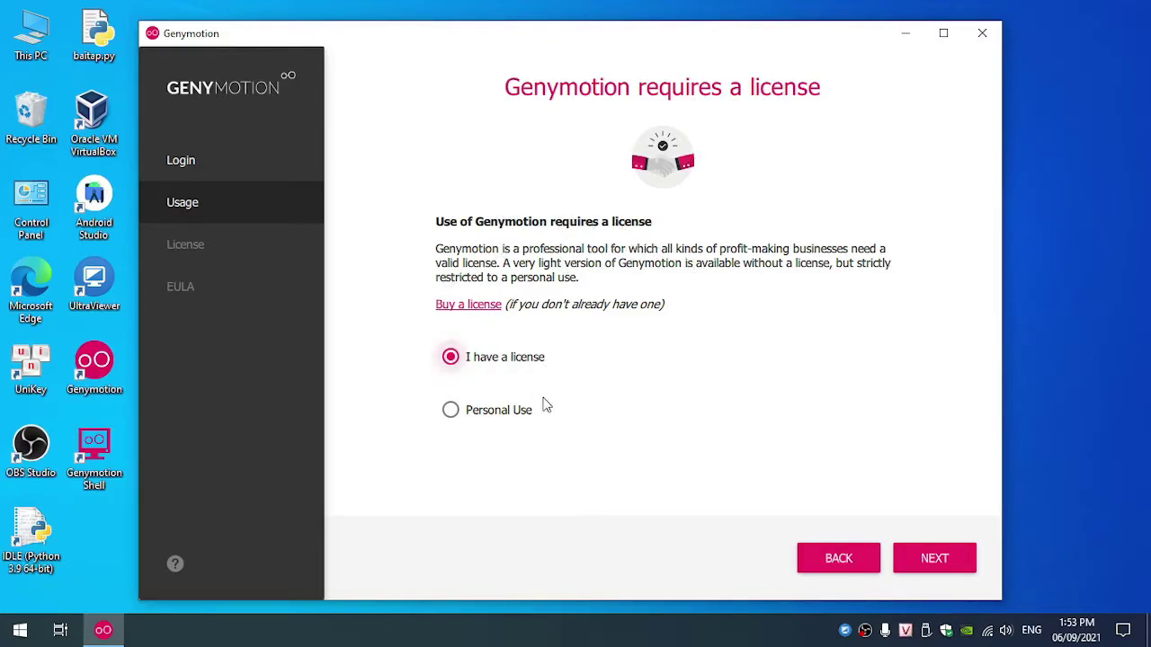
Step: Choose Personal Use and accept the end user licence agreement
click(457, 413)
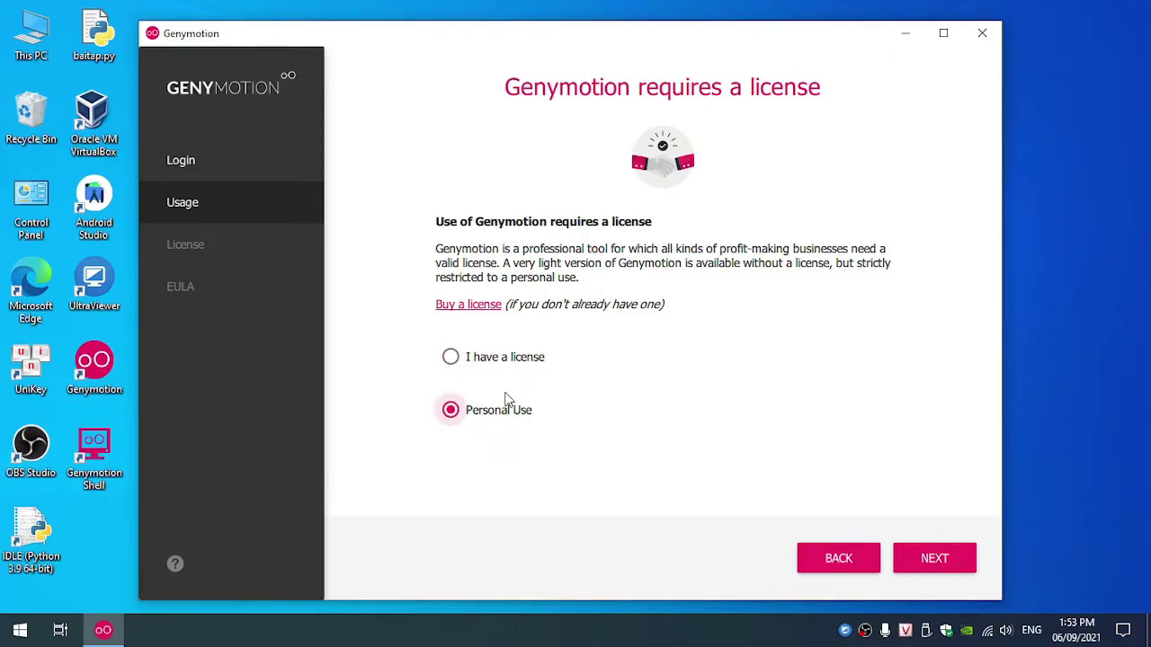
click(940, 558)
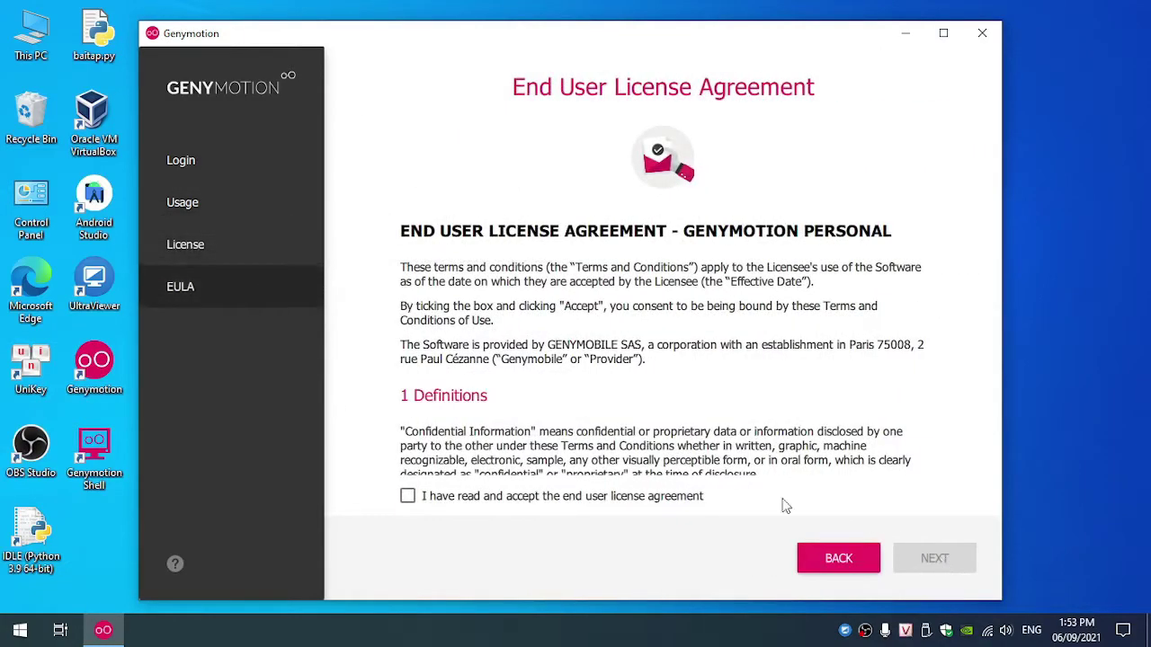
click(407, 496)
scroll(815, 430, down, 3)
scroll(816, 430, down, 6)
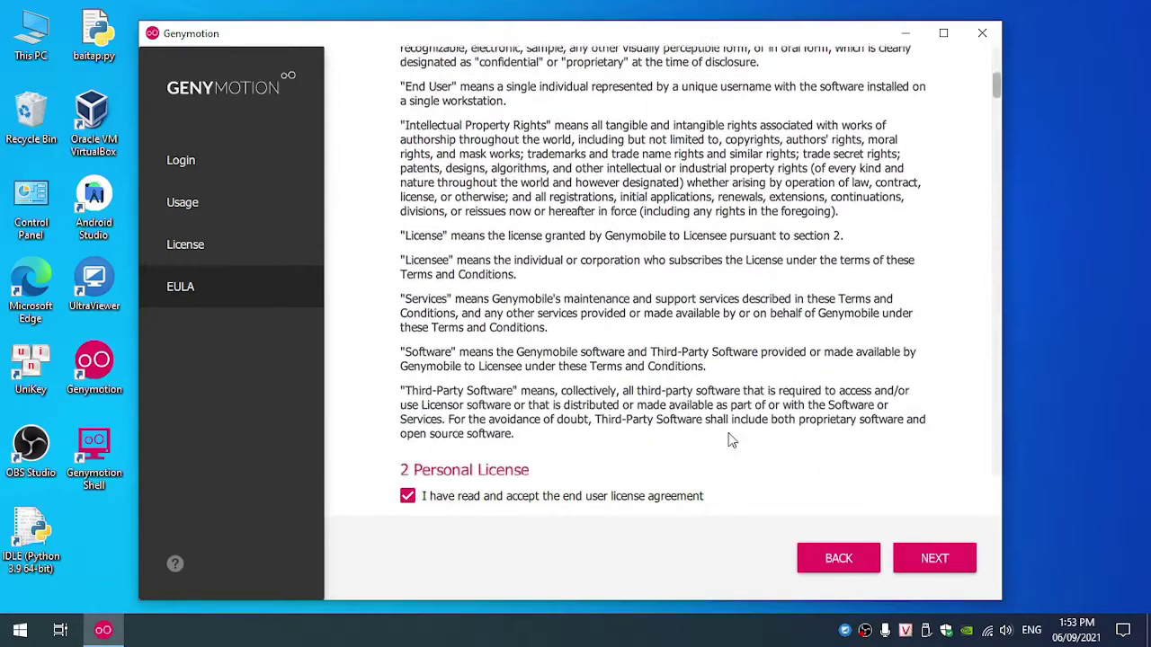
click(938, 559)
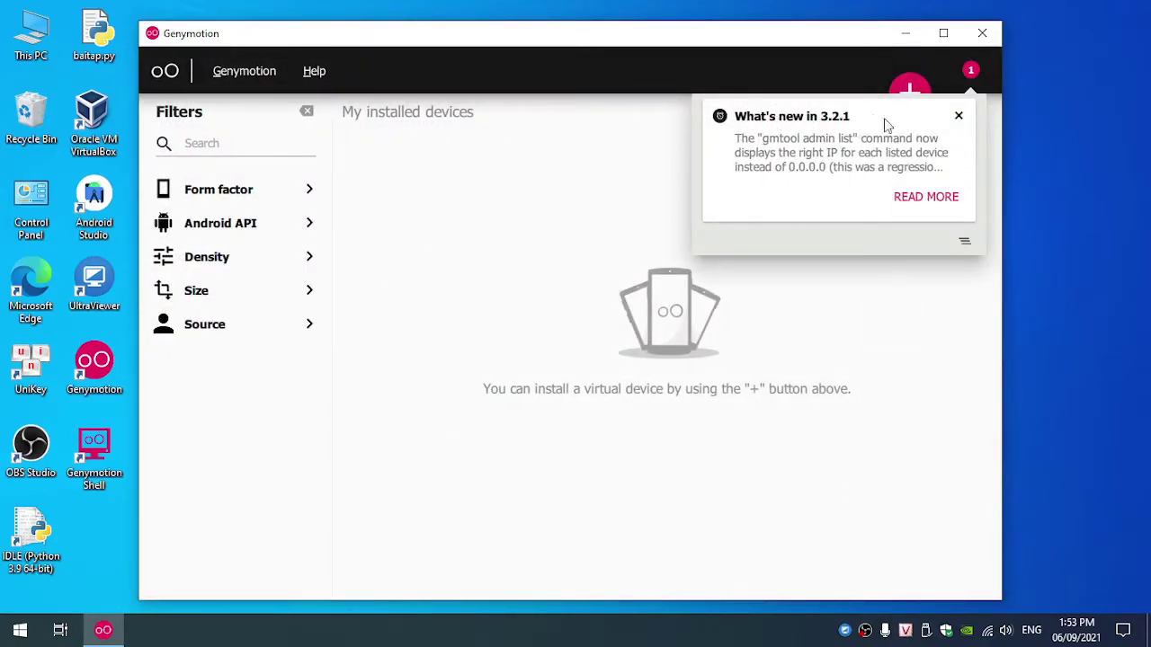
Step: Close the 'What's new in 3.2.1' popup
click(958, 116)
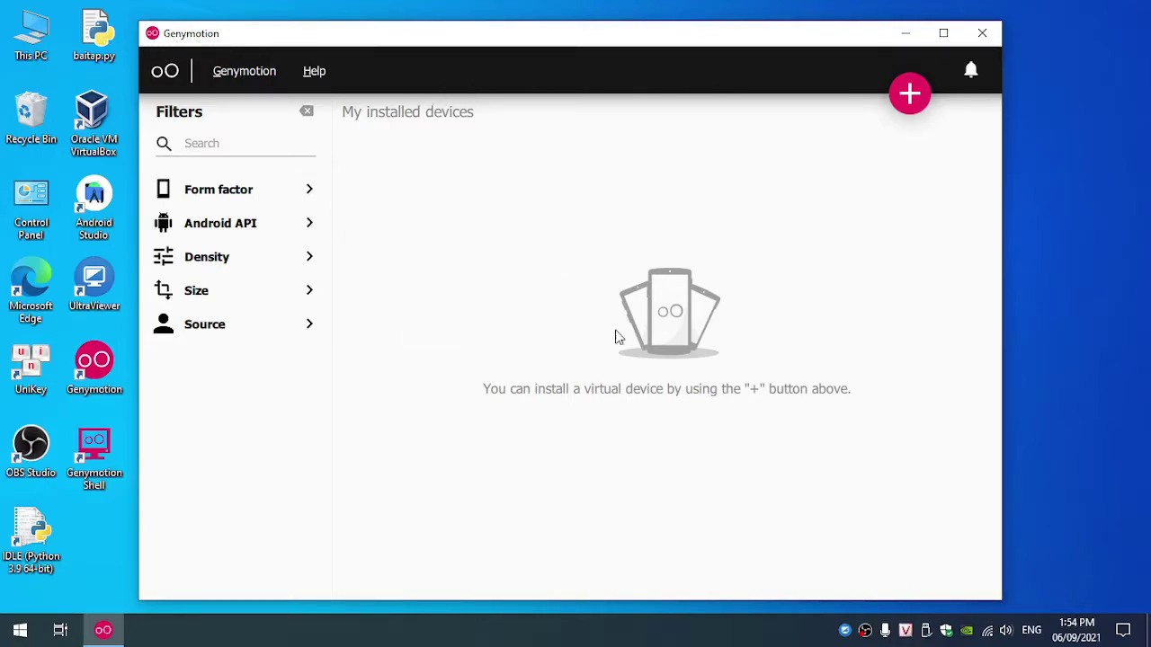
Step: Close Genymotion, refresh the Windows desktop, and clear the icon selection
click(982, 33)
right_click(421, 304)
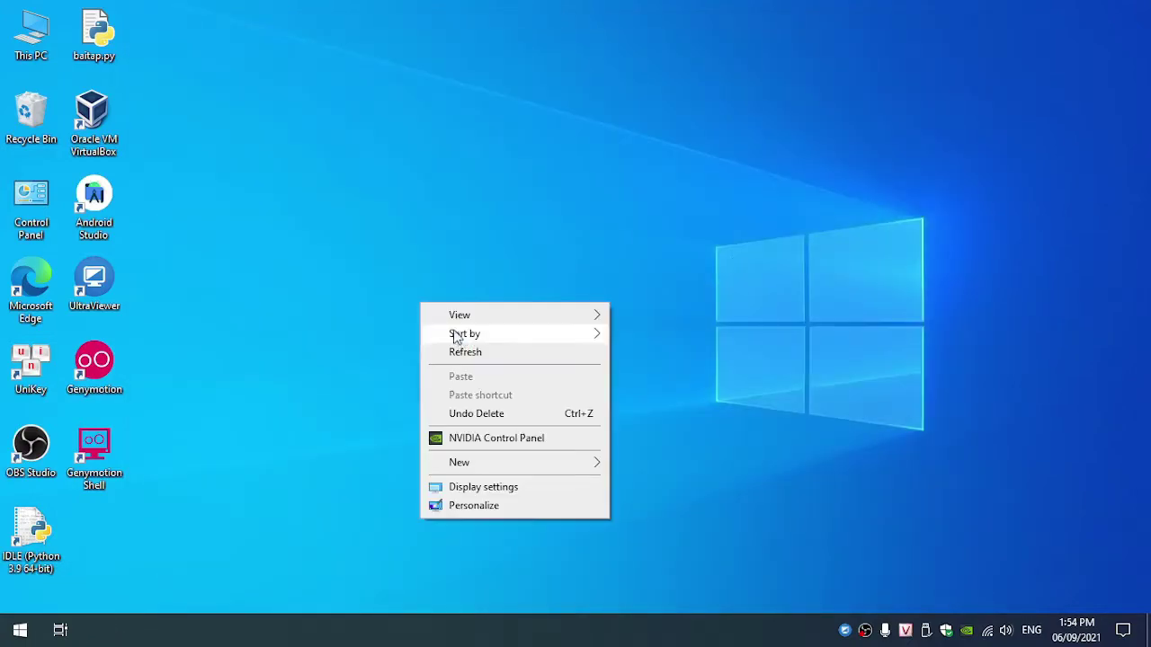
click(468, 354)
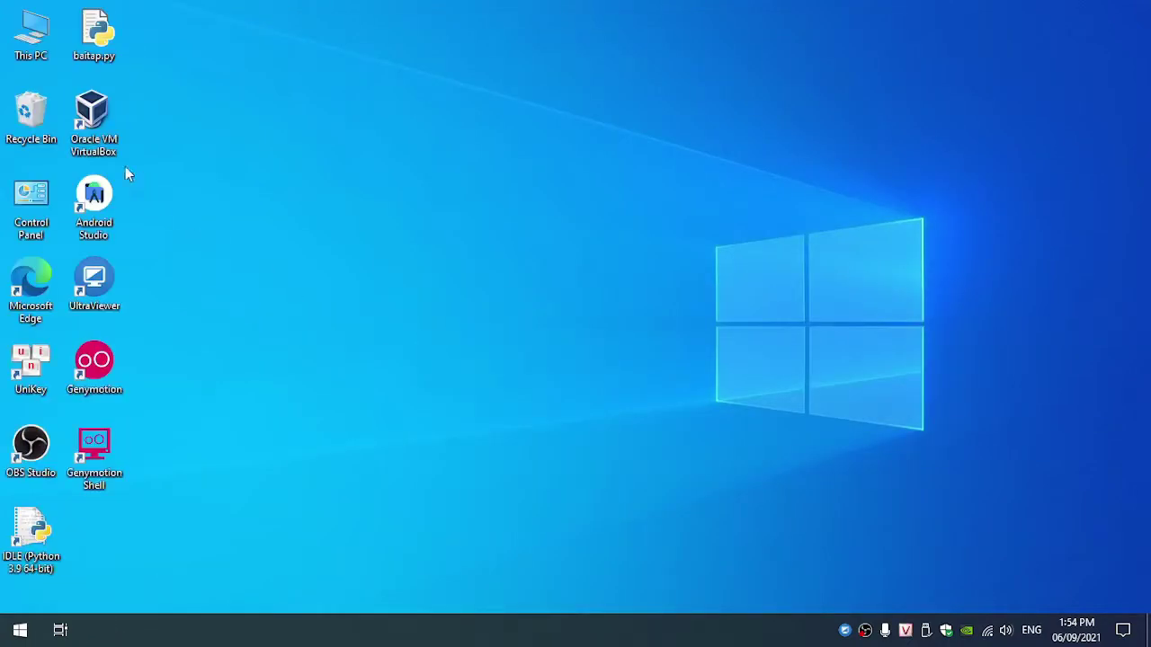
click(97, 128)
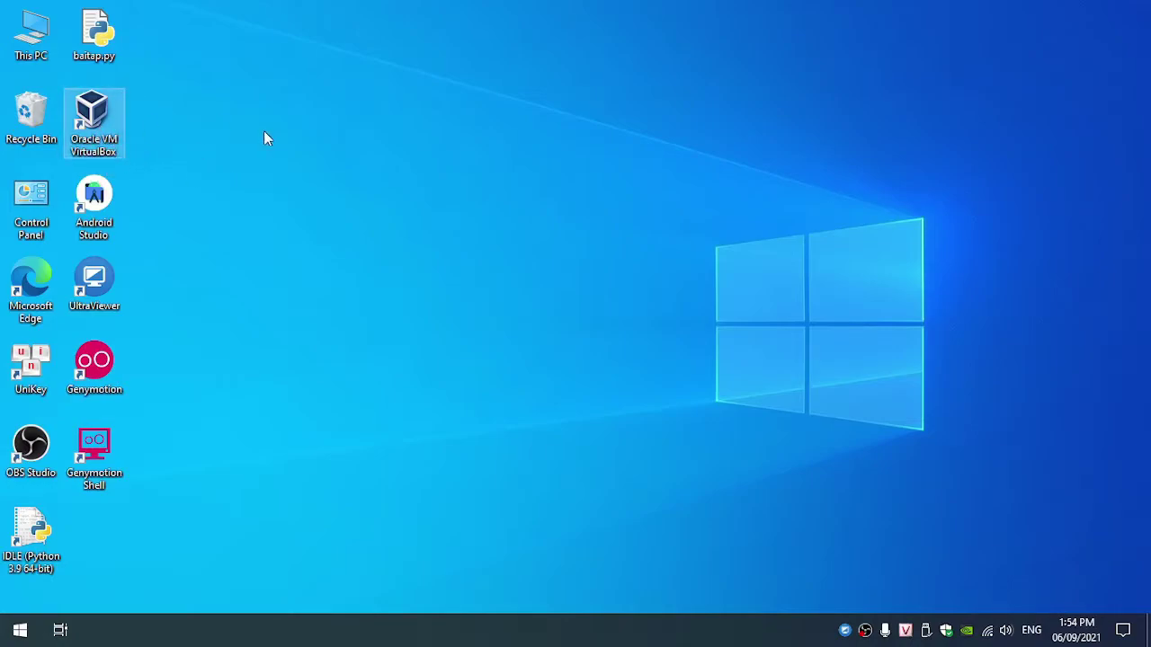
click(248, 329)
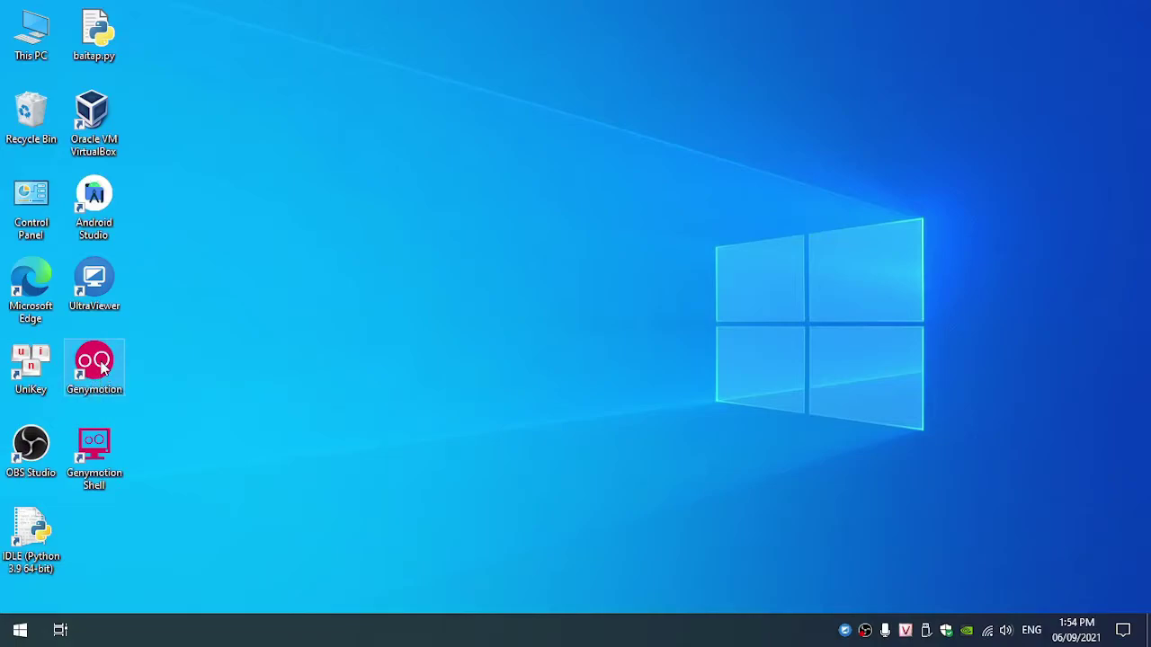
Step: Relaunch Genymotion, start adding a virtual device, and browse the list from 4.4 - API 19 upward
double_click(102, 399)
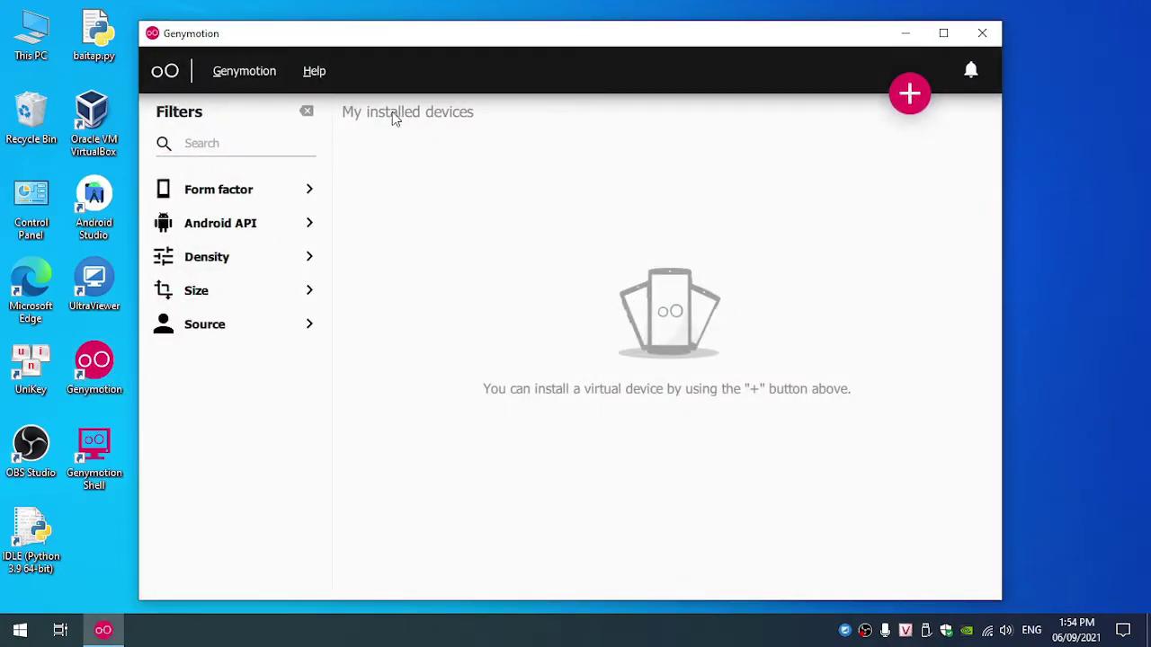
click(913, 99)
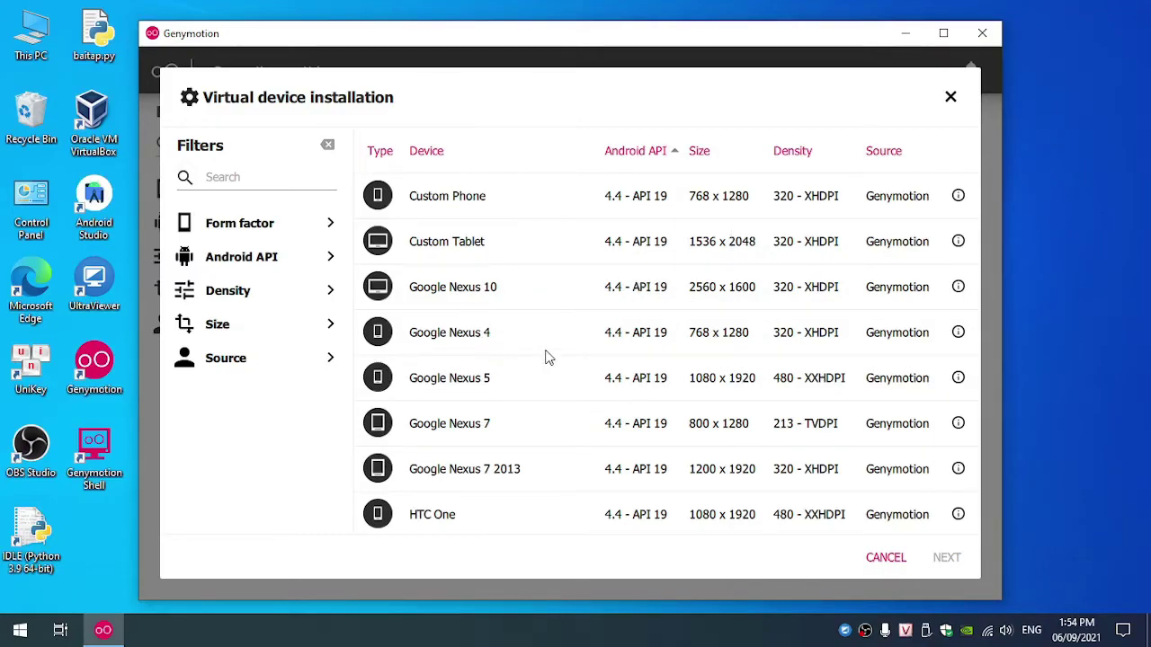
scroll(711, 304, down, 3)
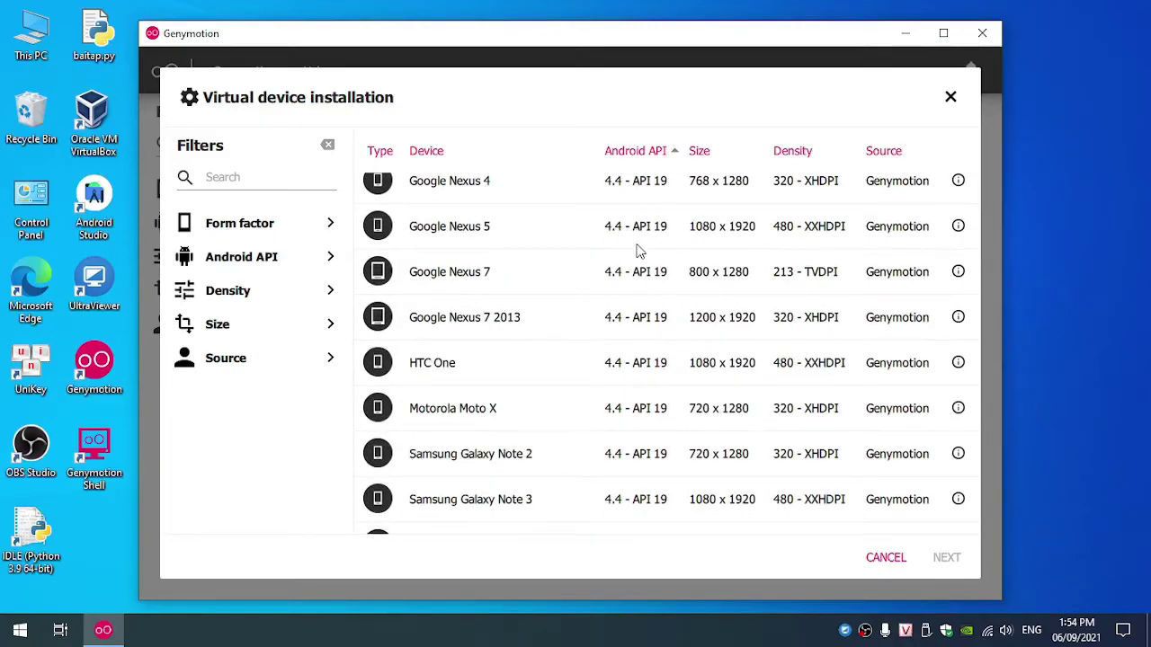
scroll(594, 238, up, 1)
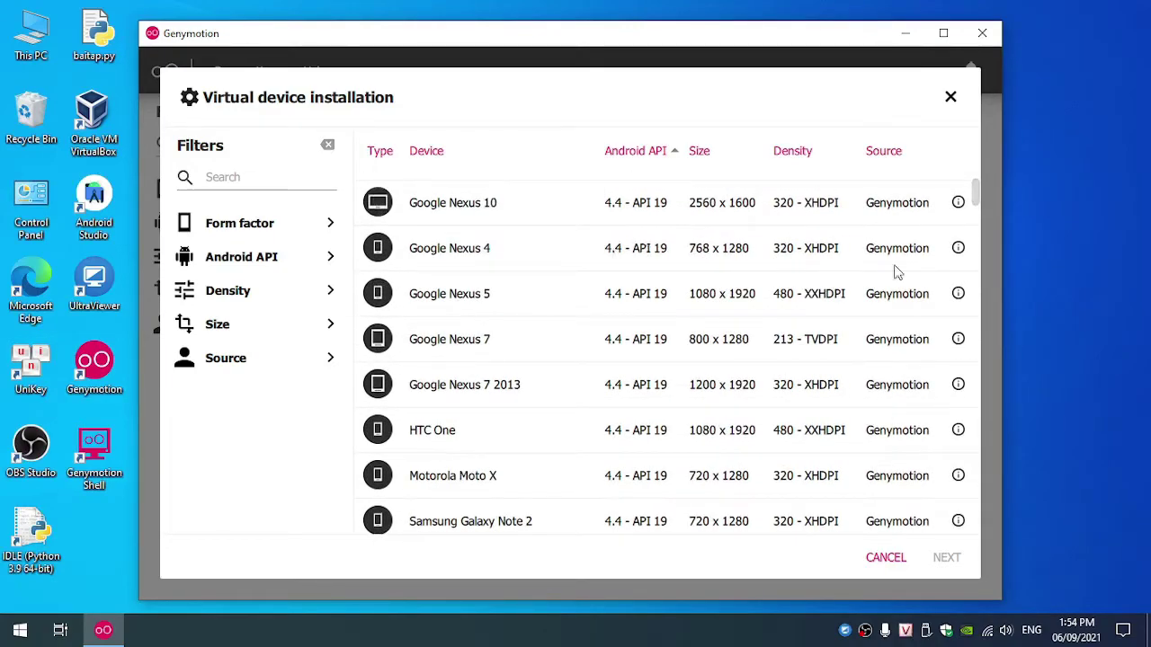
drag(977, 205, 976, 283)
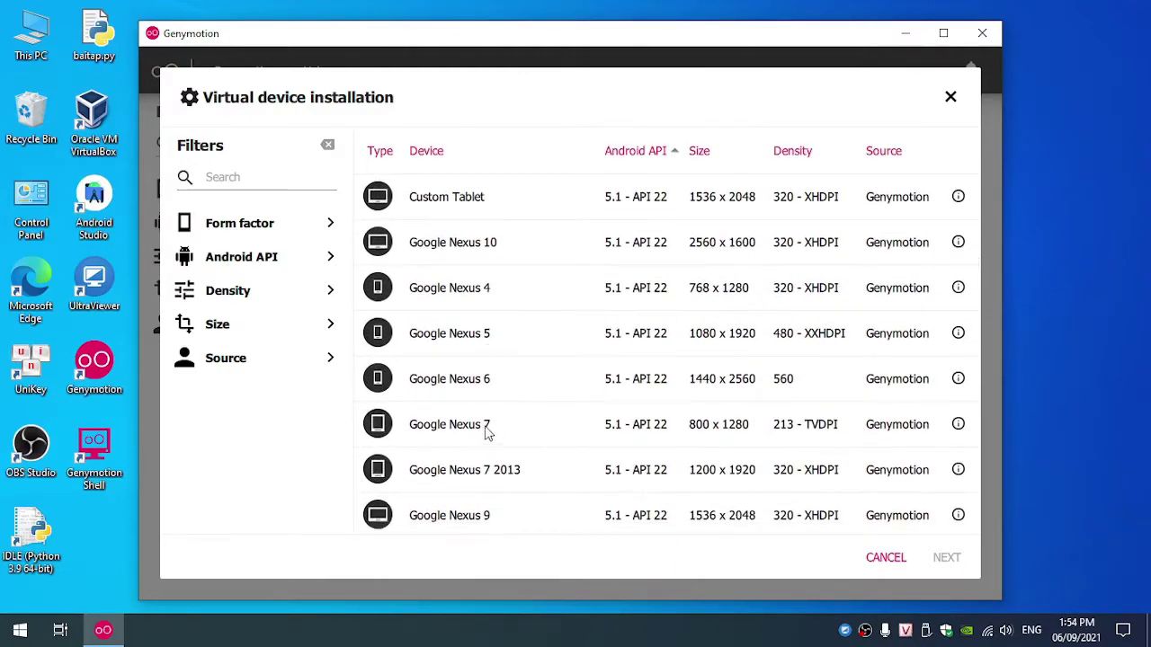
scroll(841, 316, down, 2)
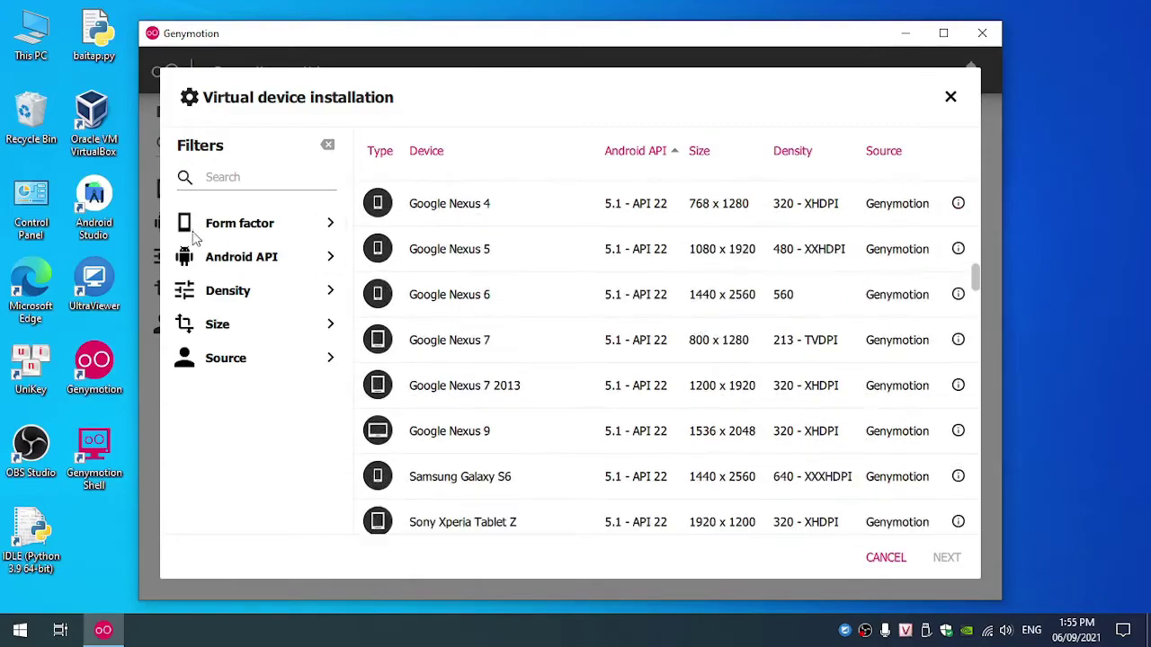
scroll(545, 418, down, 1)
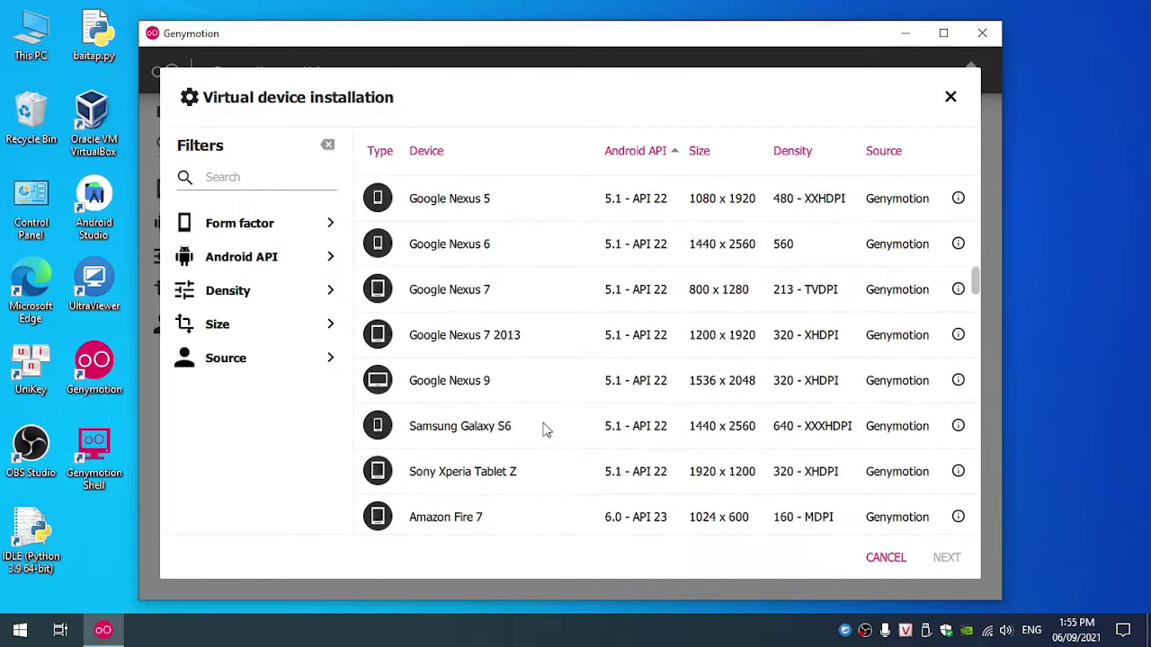
Step: Filter the template list to phone devices running Android 8.0 - API 26
click(289, 230)
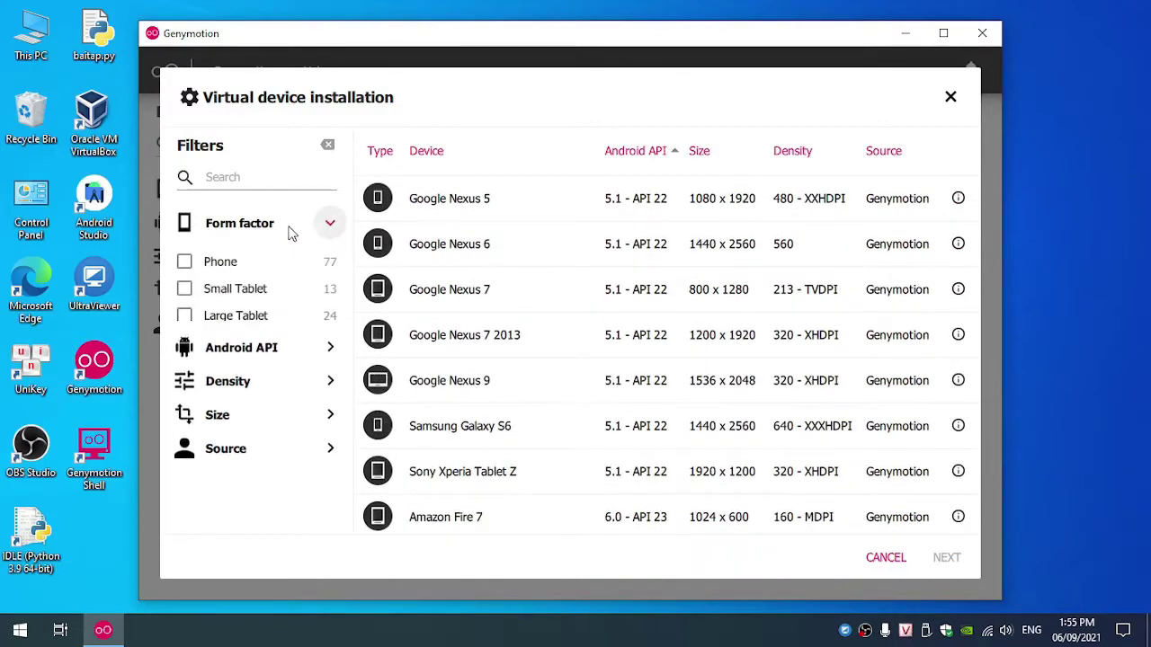
click(184, 263)
click(268, 366)
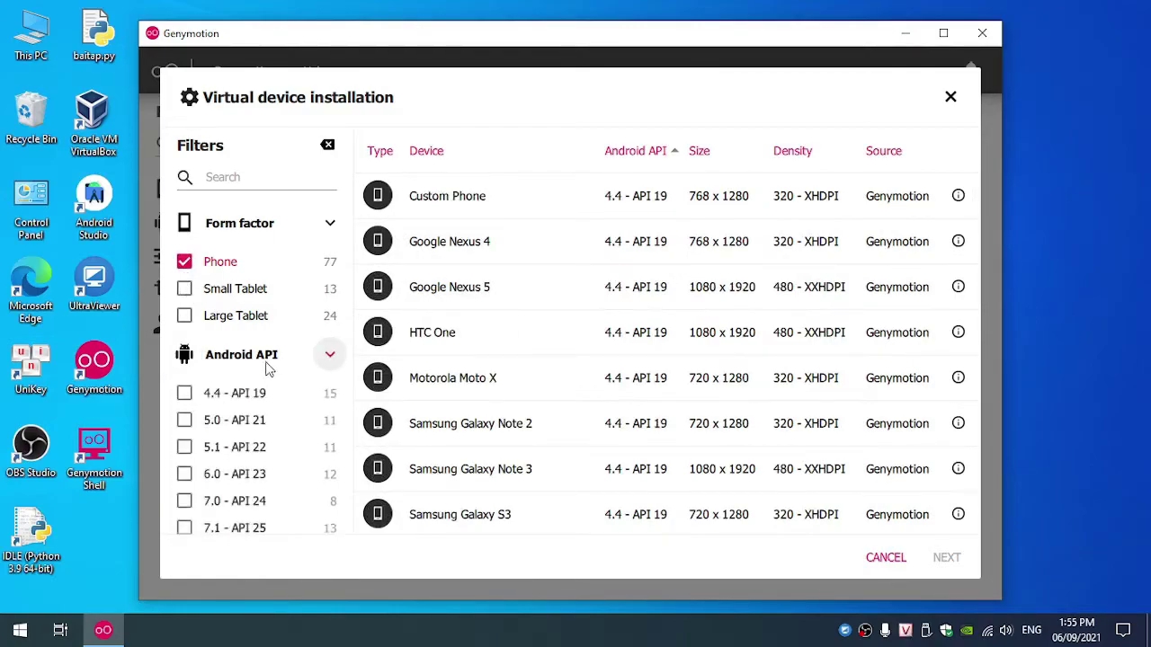
scroll(261, 378, down, 4)
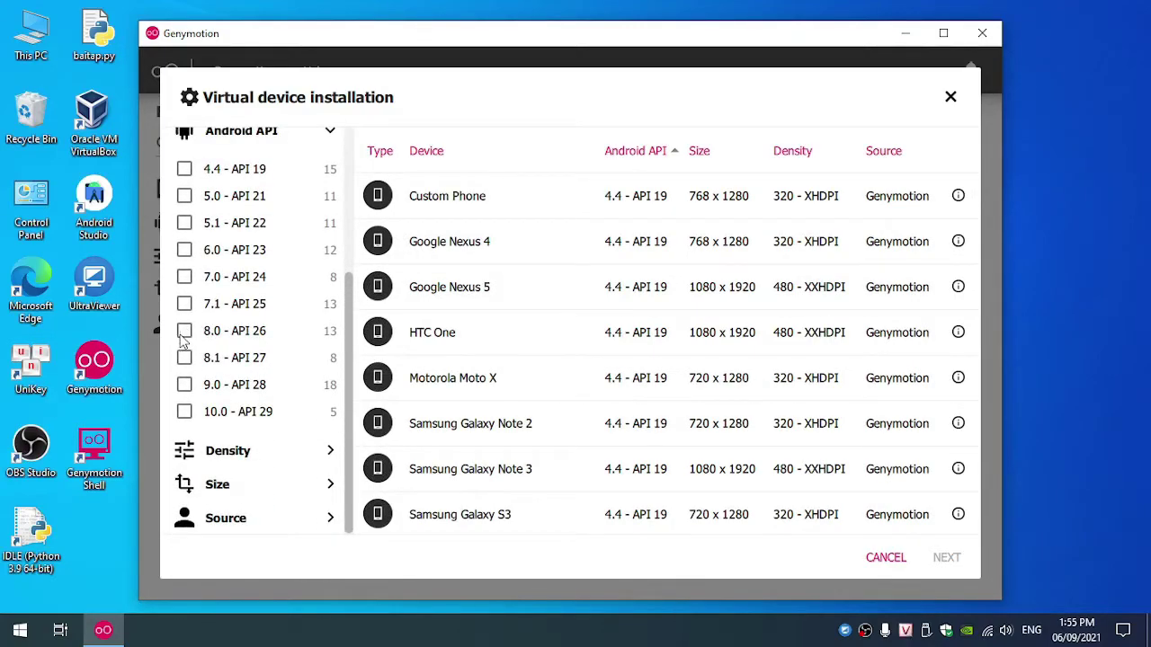
click(185, 333)
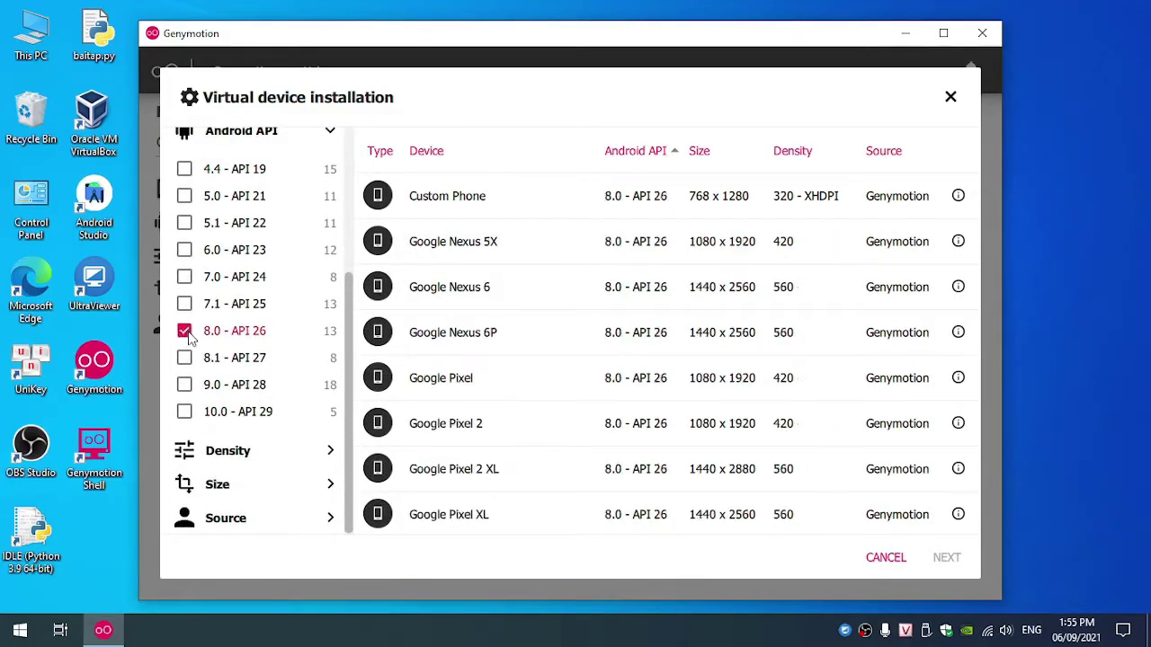
Step: Try then clear the 720 x 1520 and 720 x 1280 size filters, and pick the Google Pixel 2 template
click(303, 455)
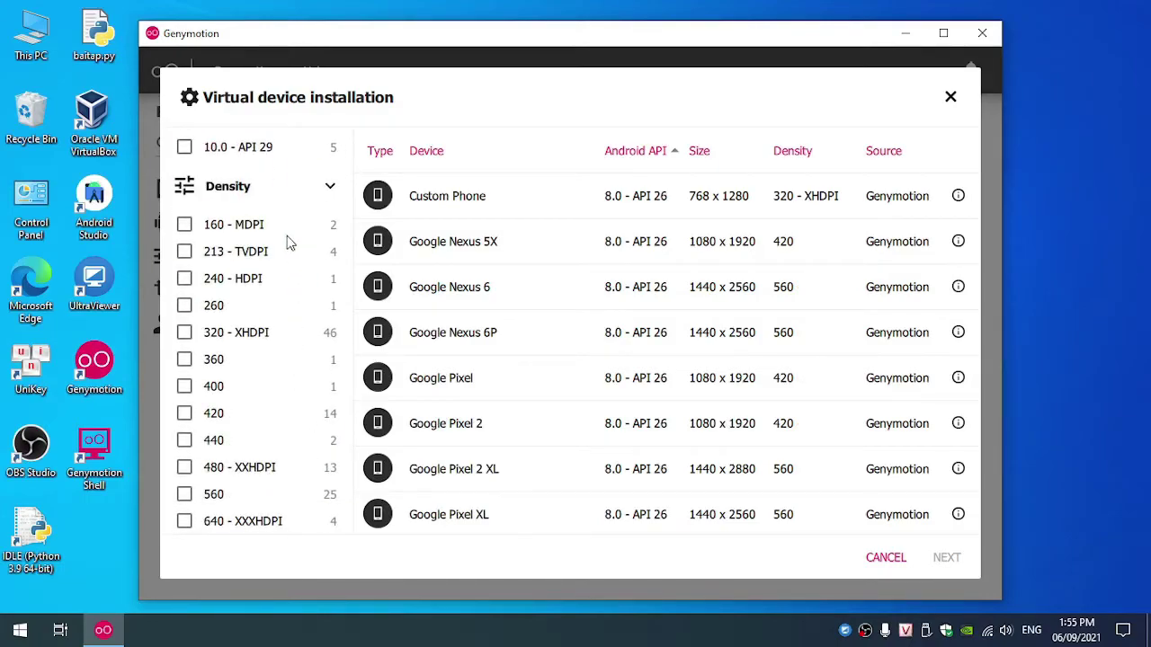
click(277, 189)
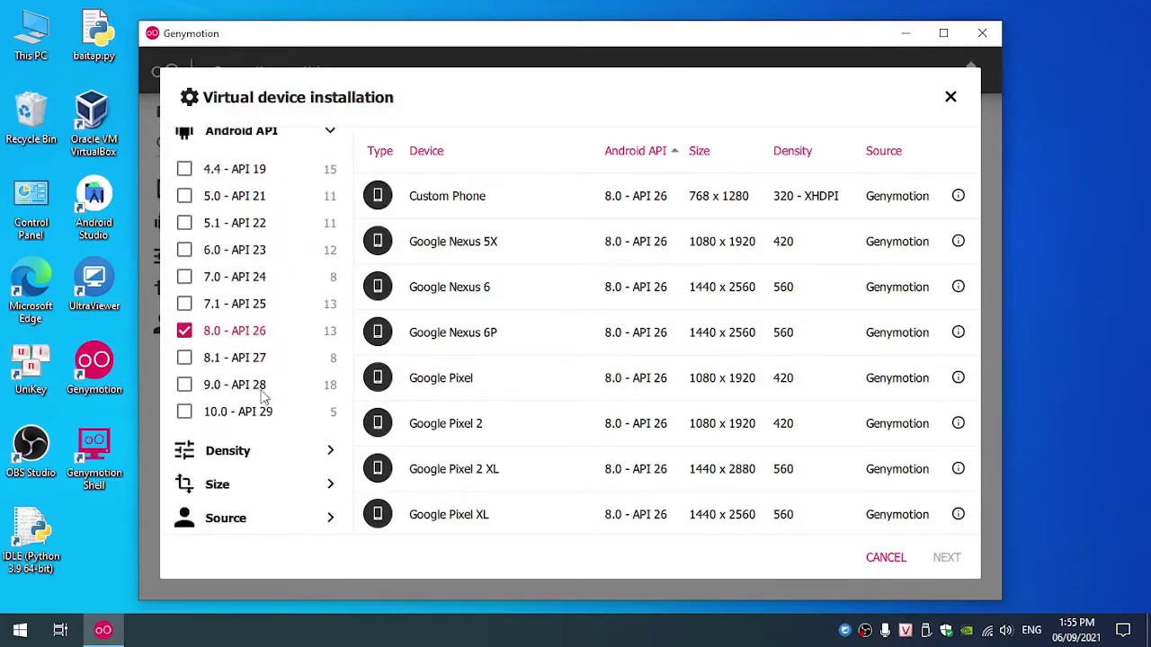
click(264, 486)
scroll(264, 332, down, 5)
scroll(266, 297, up, 2)
scroll(267, 296, up, 2)
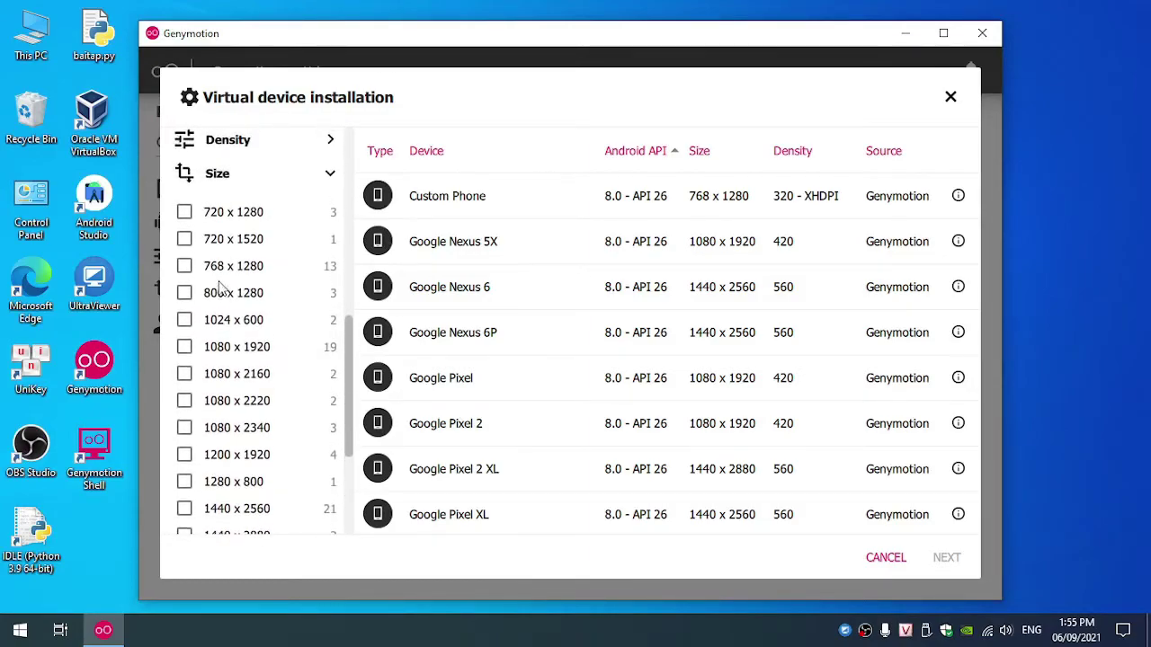
click(188, 246)
click(184, 239)
click(184, 212)
click(185, 212)
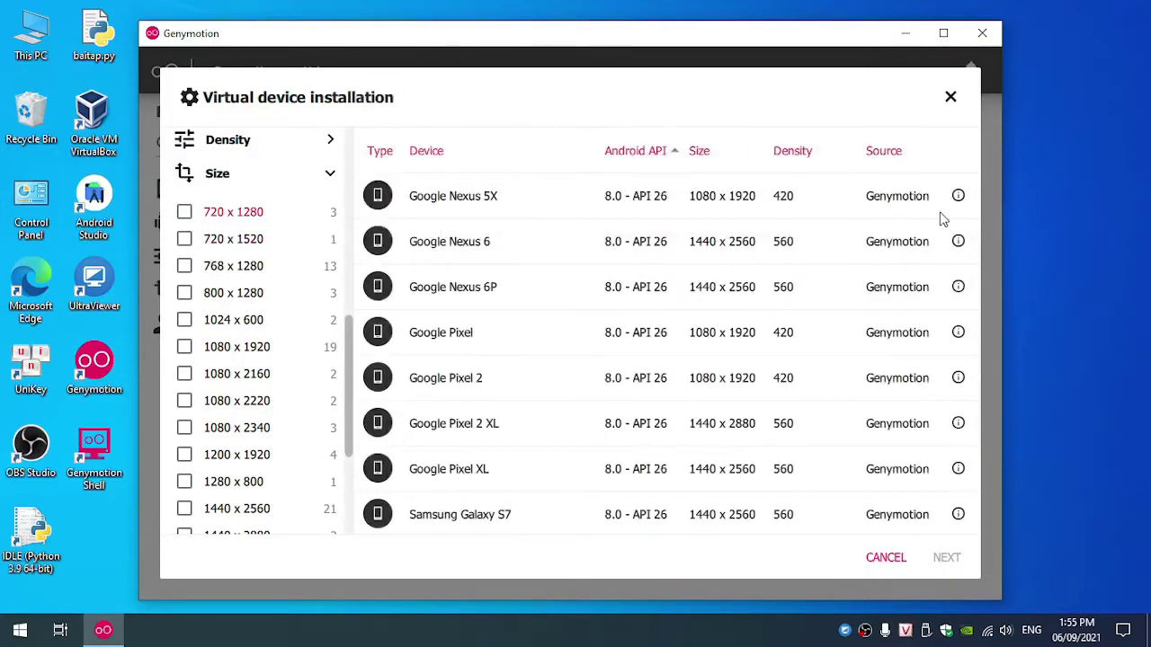
scroll(781, 239, up, 1)
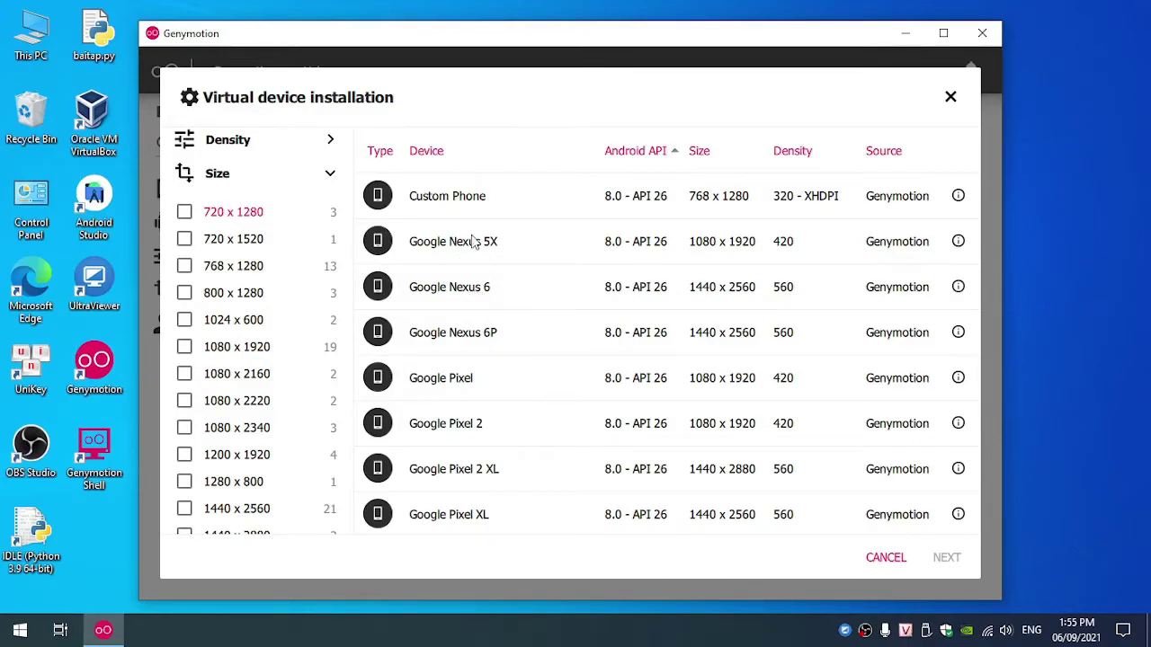
click(473, 430)
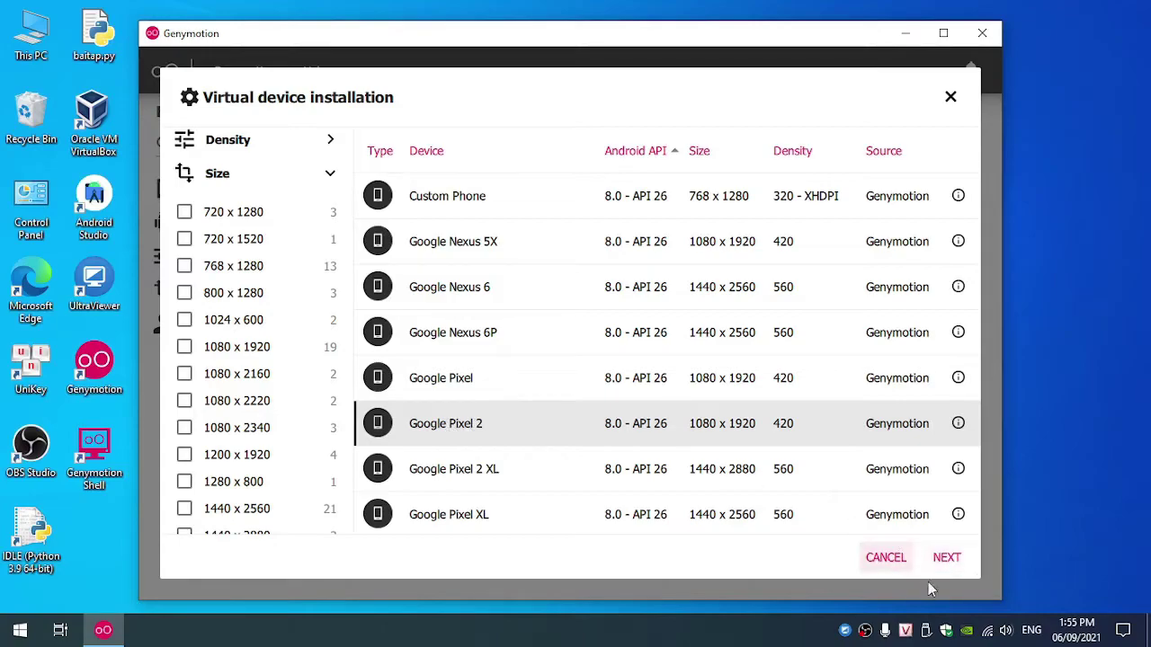
Step: Review the Pixel 2 settings: Android 8.0, 4 processors, 4096 memory, NAT network mode
click(956, 559)
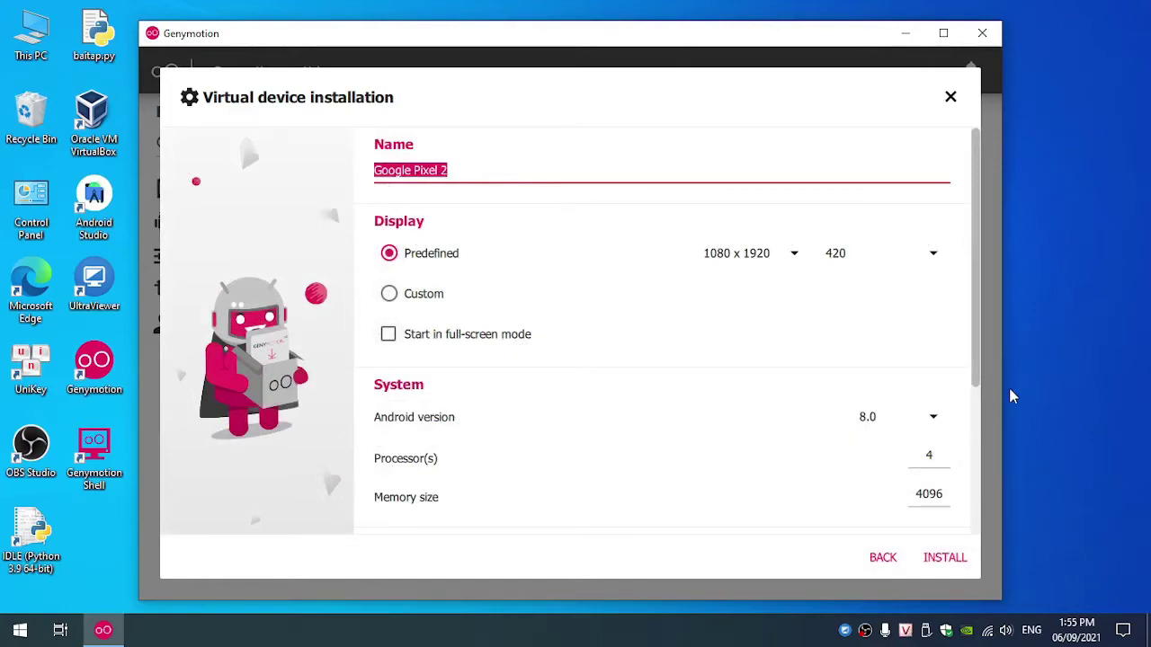
drag(974, 342, 980, 436)
scroll(893, 301, down, 1)
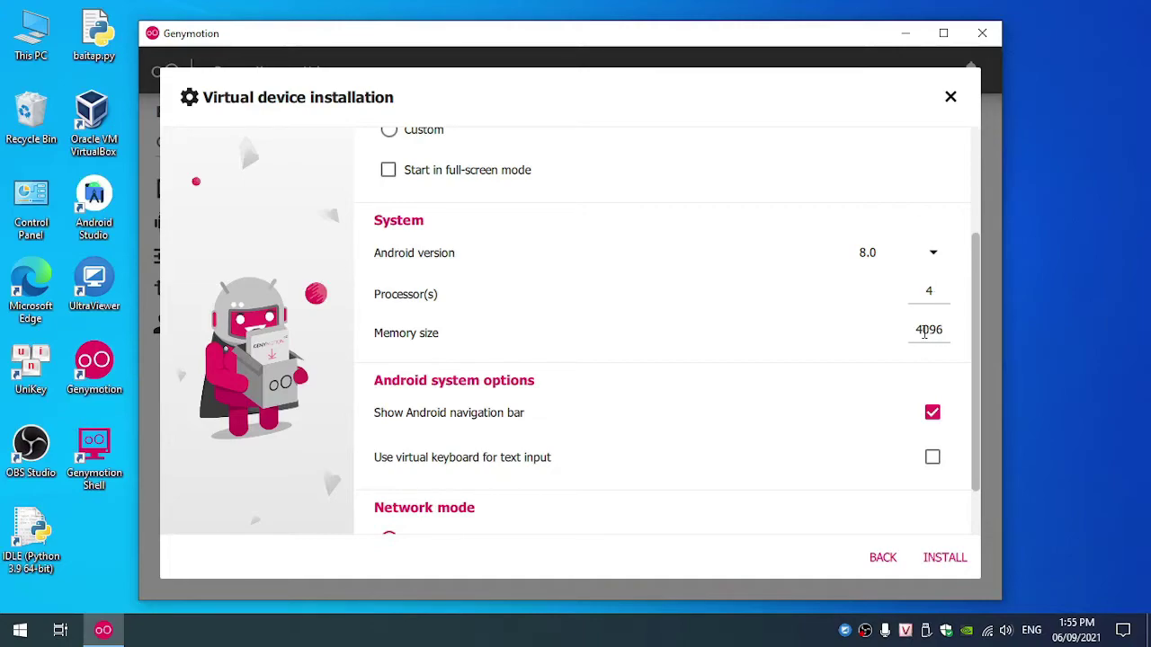
scroll(846, 390, down, 2)
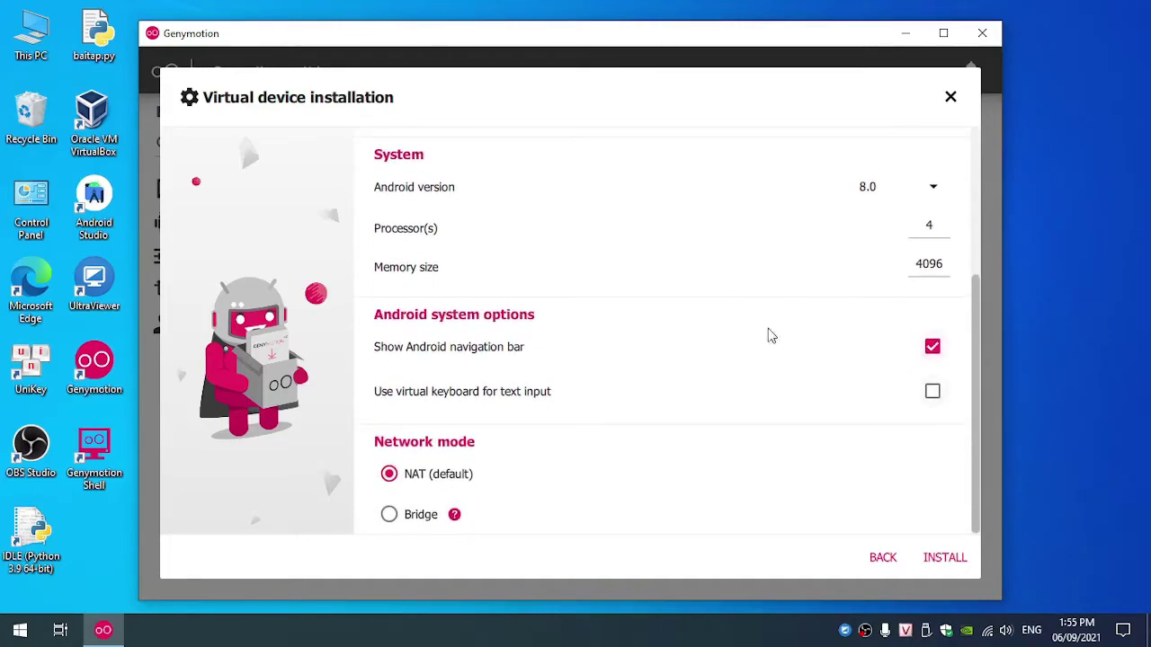
double_click(948, 226)
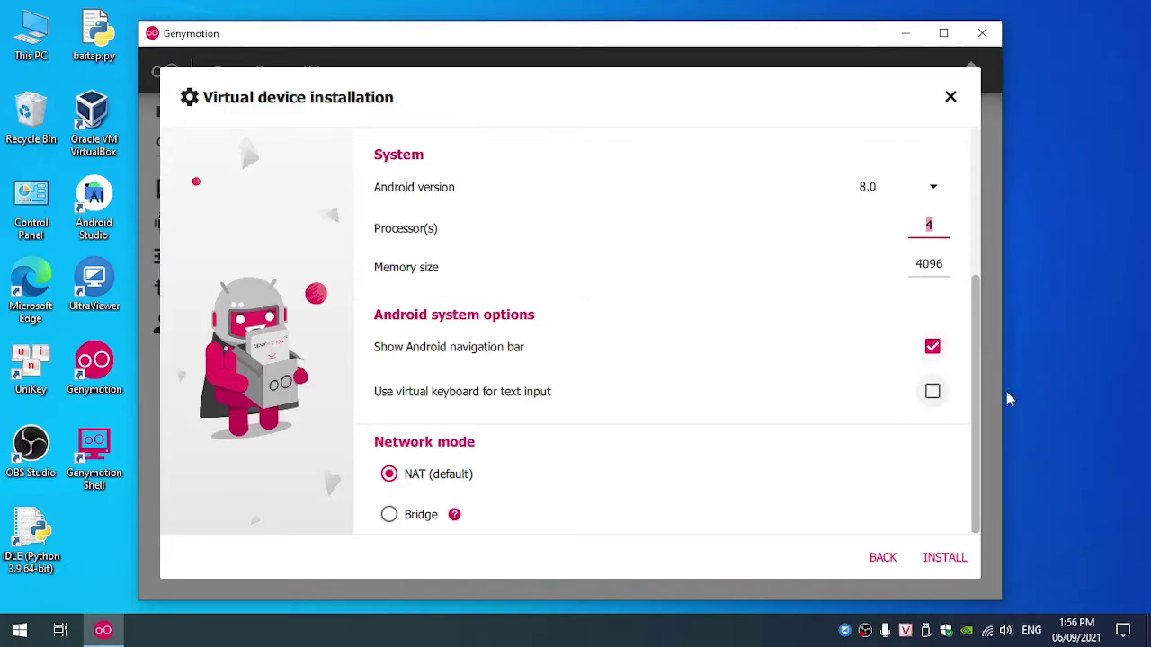
right_click(752, 631)
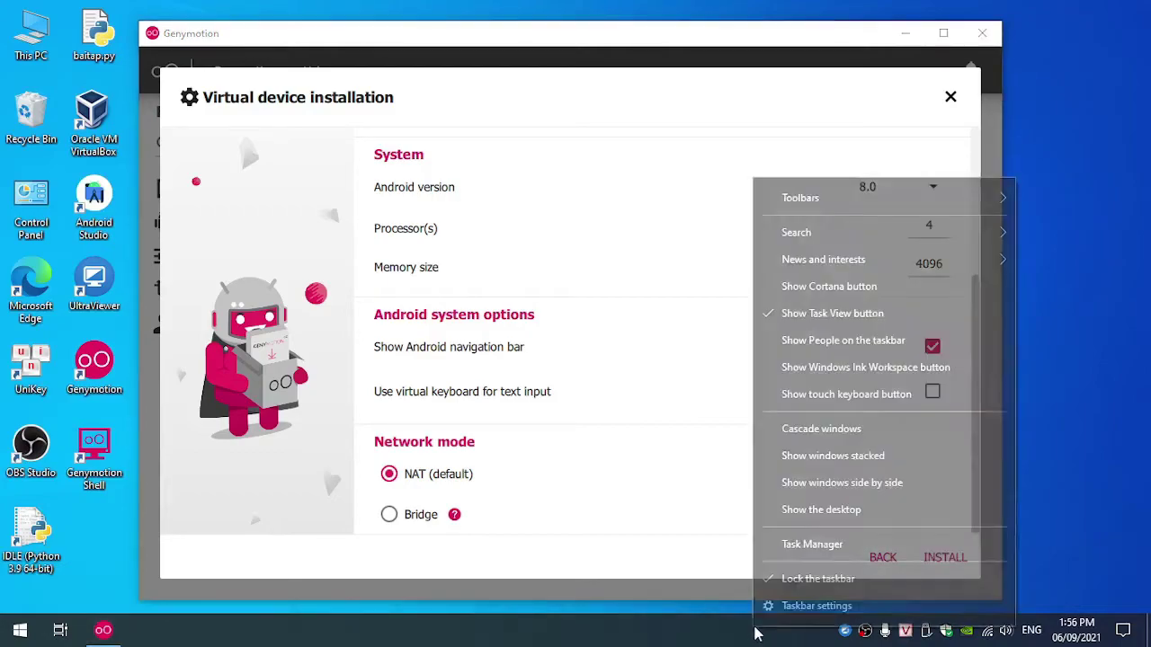
click(779, 547)
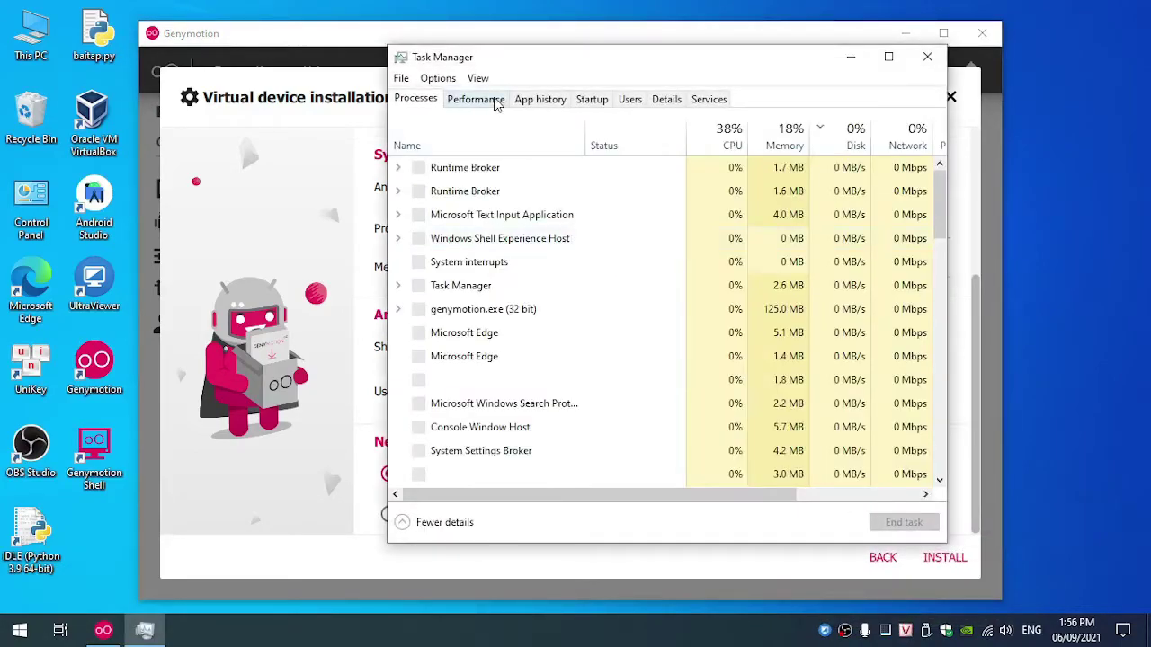
click(495, 101)
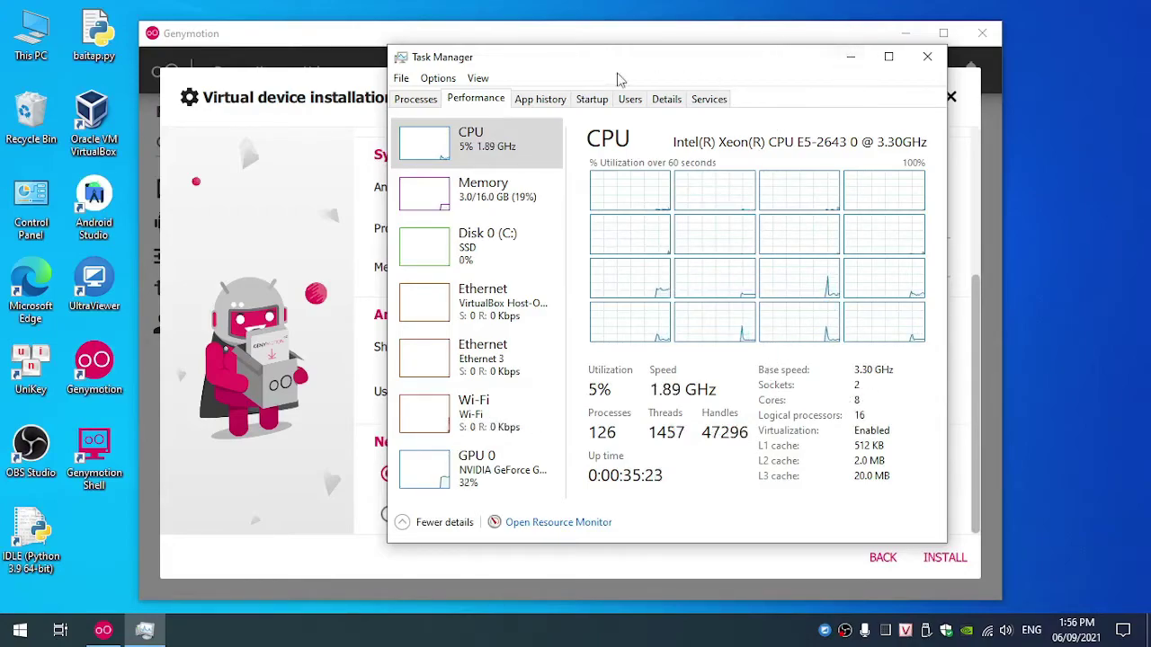
click(512, 203)
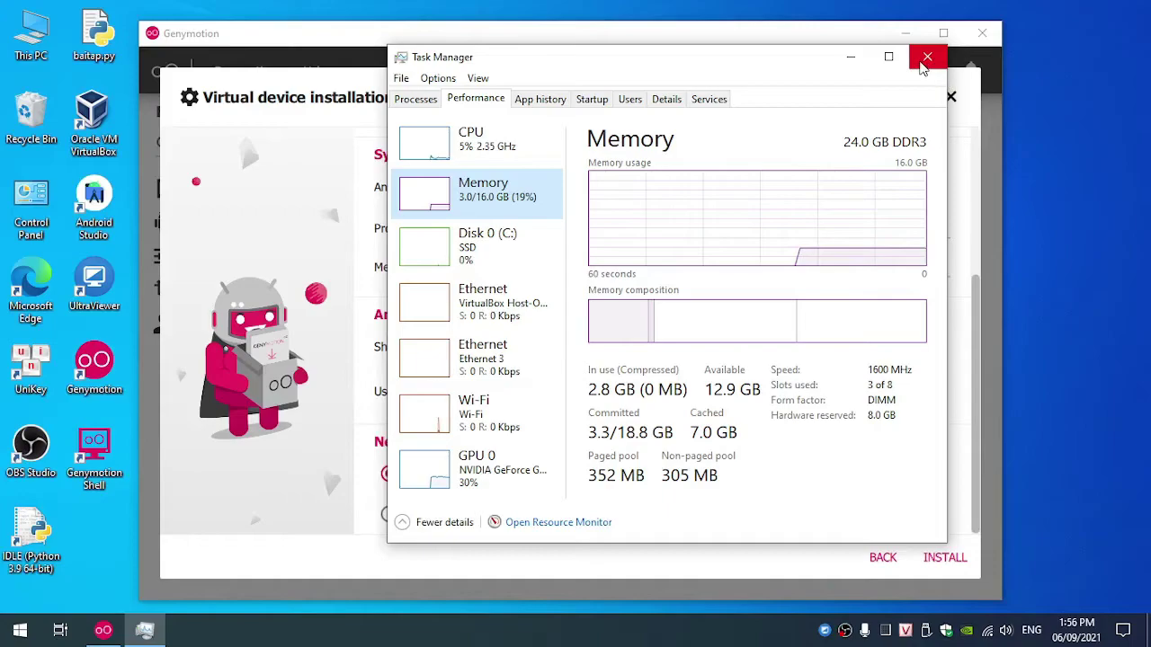
click(926, 58)
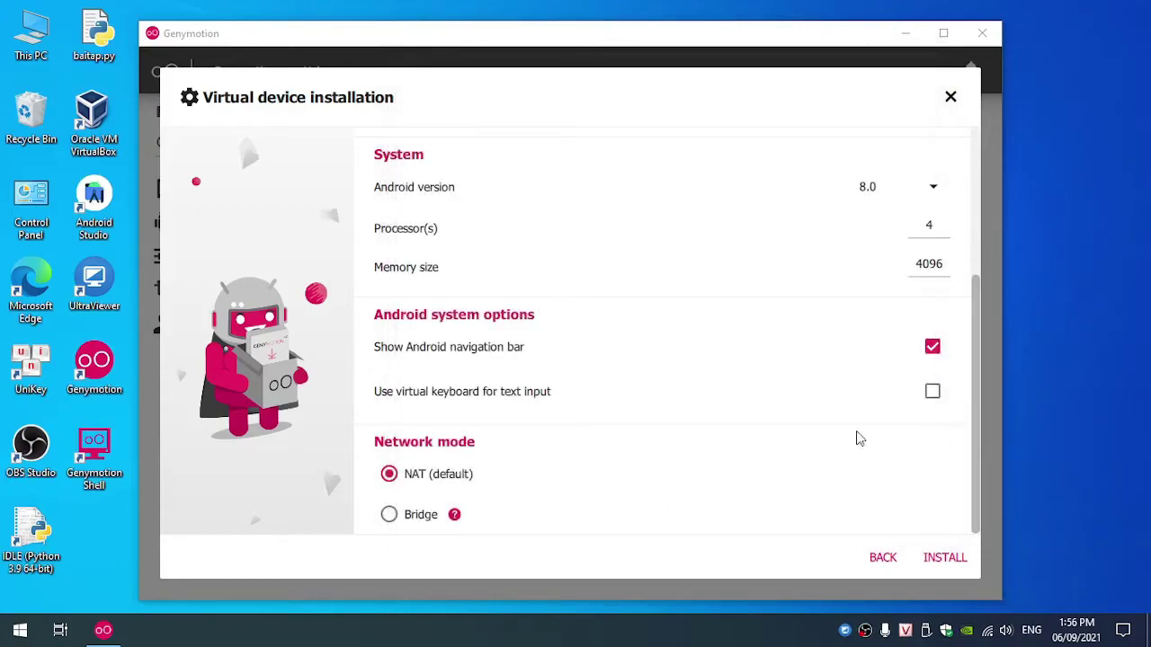
Step: Install the Google Pixel 2 device and dismiss the Device installed notification
click(946, 558)
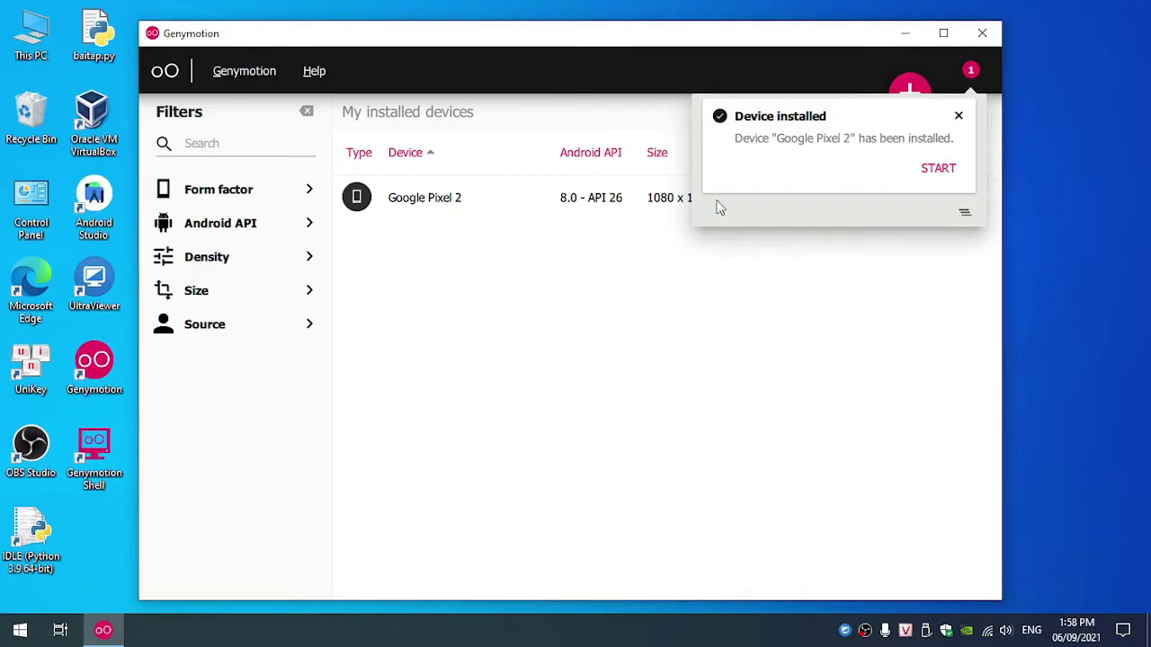
click(959, 117)
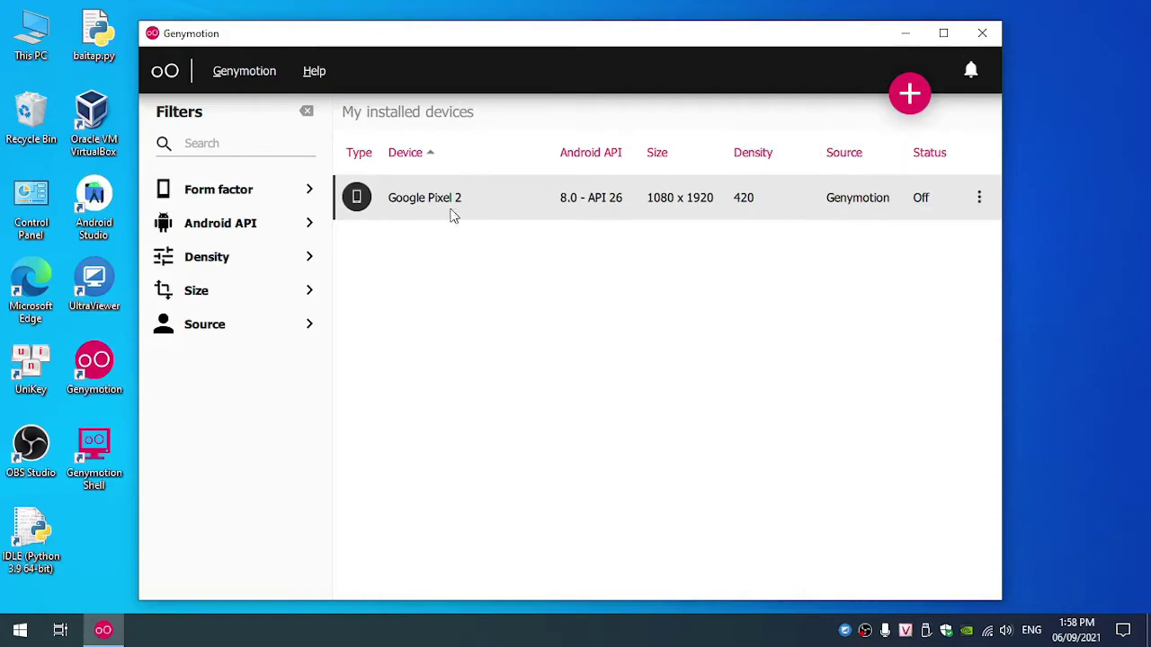
click(979, 197)
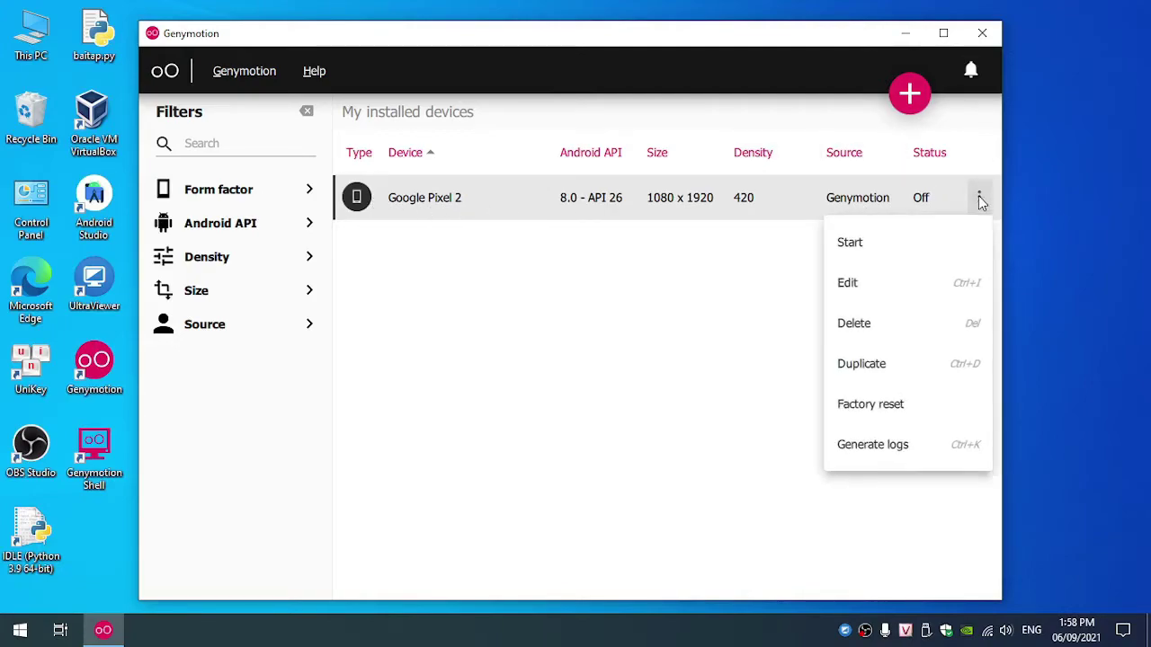
click(870, 256)
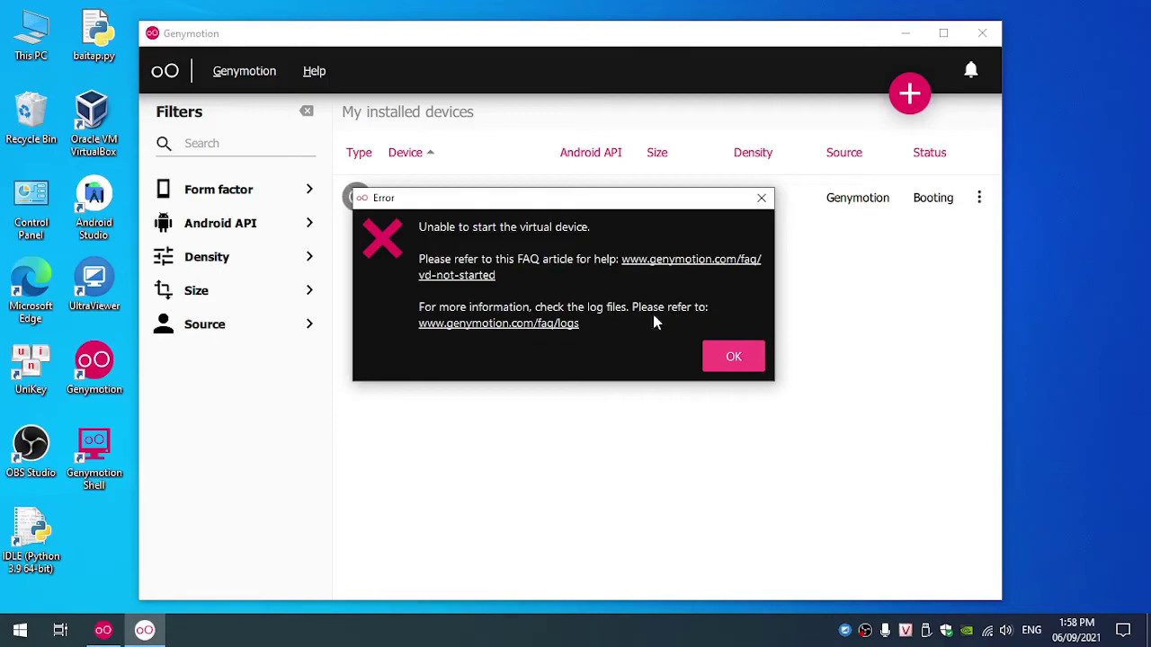
drag(532, 198, 580, 219)
click(784, 378)
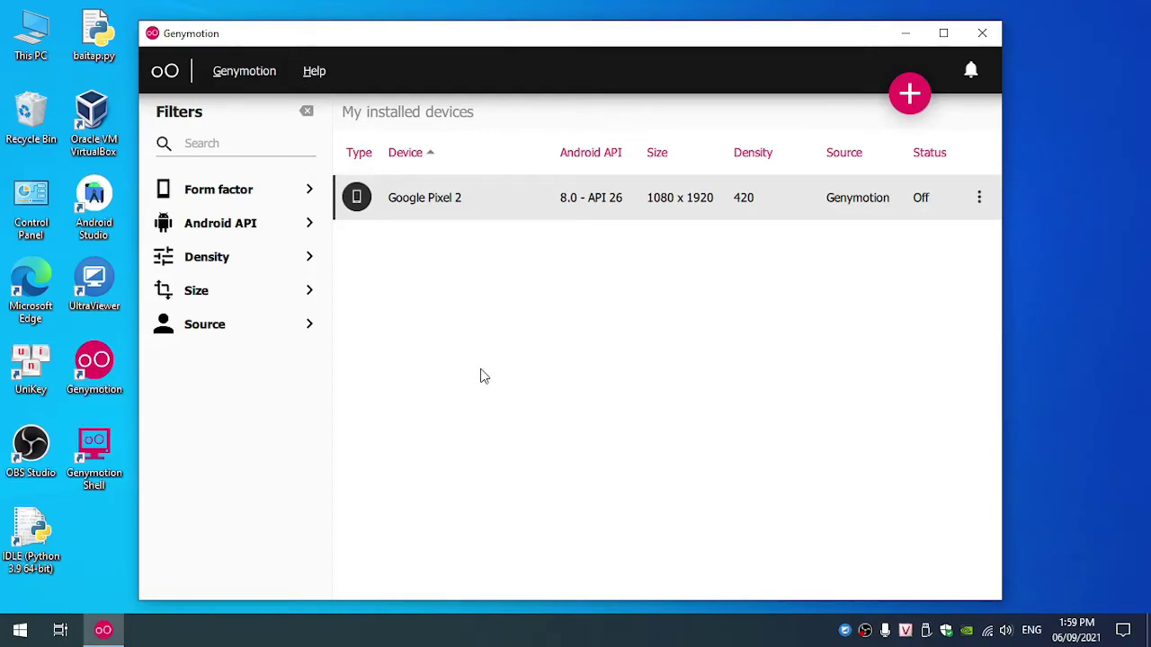
Step: Relaunch Genymotion and bring up the actions menu for the Google Pixel 2 device
click(984, 34)
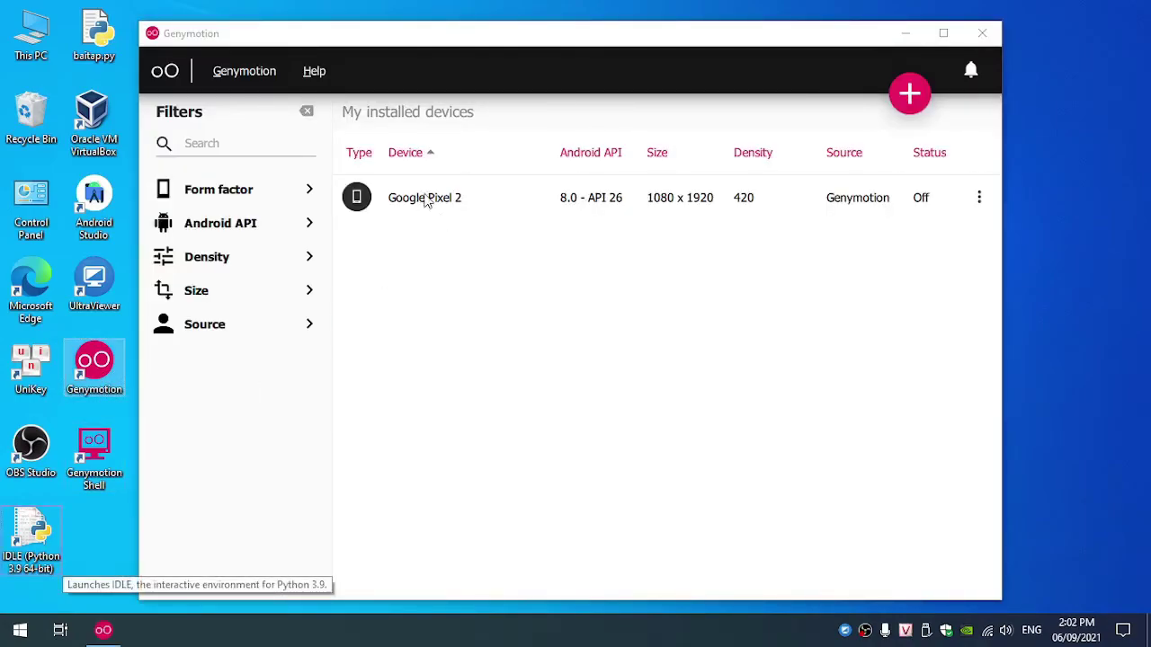
click(524, 288)
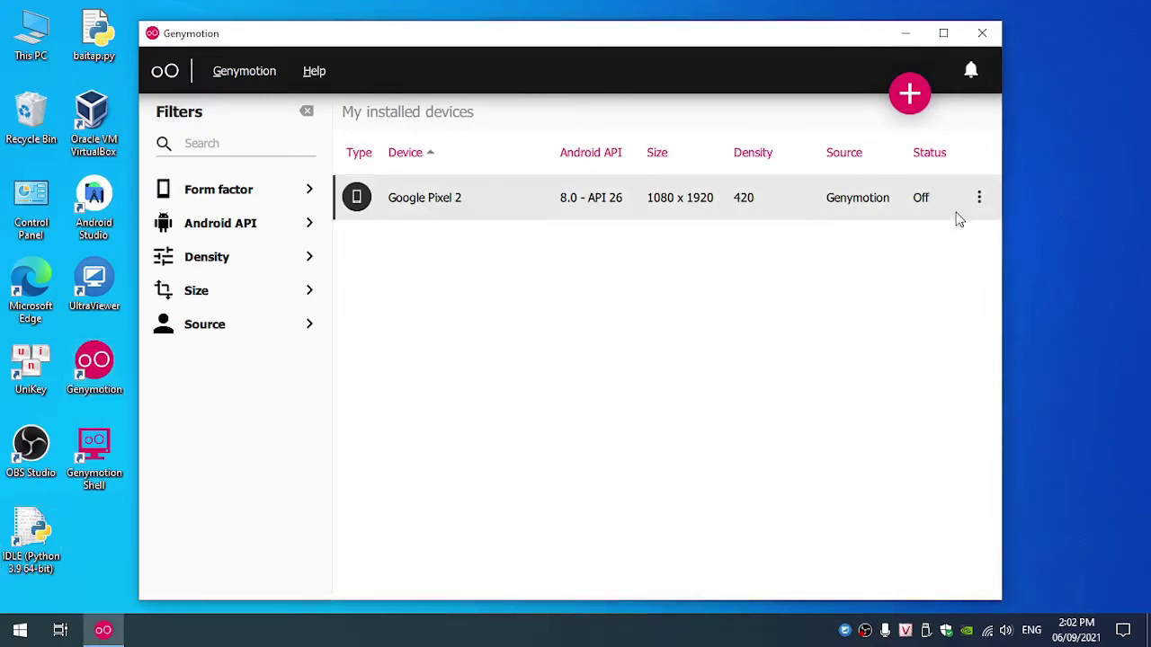
click(982, 205)
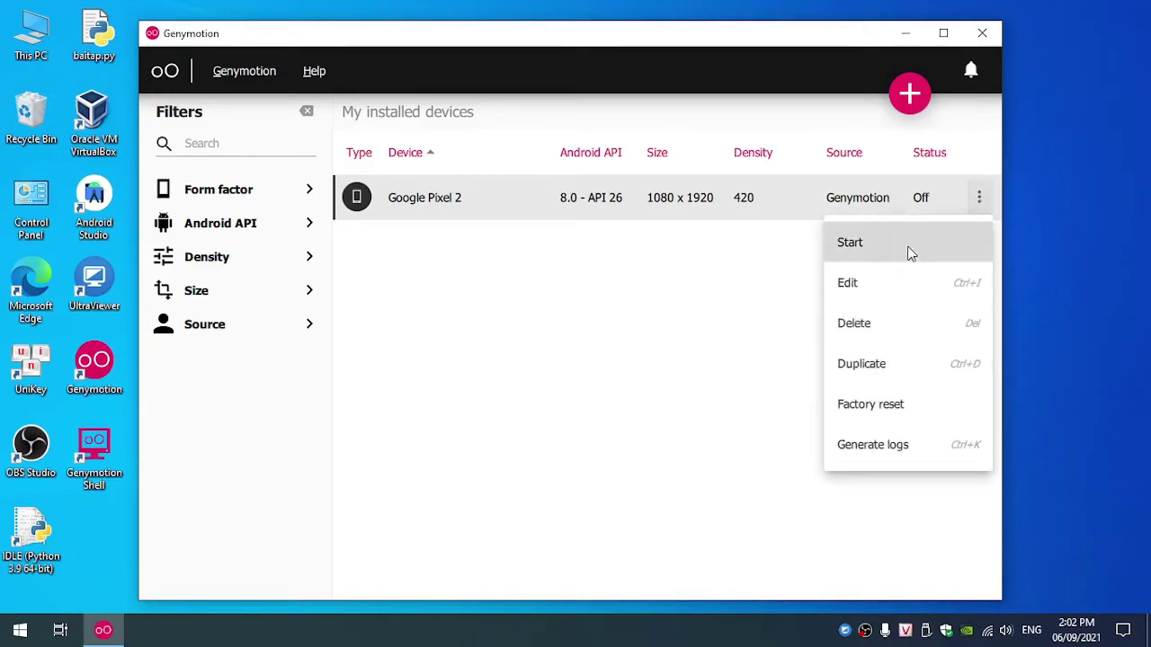
Step: Start the Google Pixel 2 device and let it boot to the Android home screen
click(884, 242)
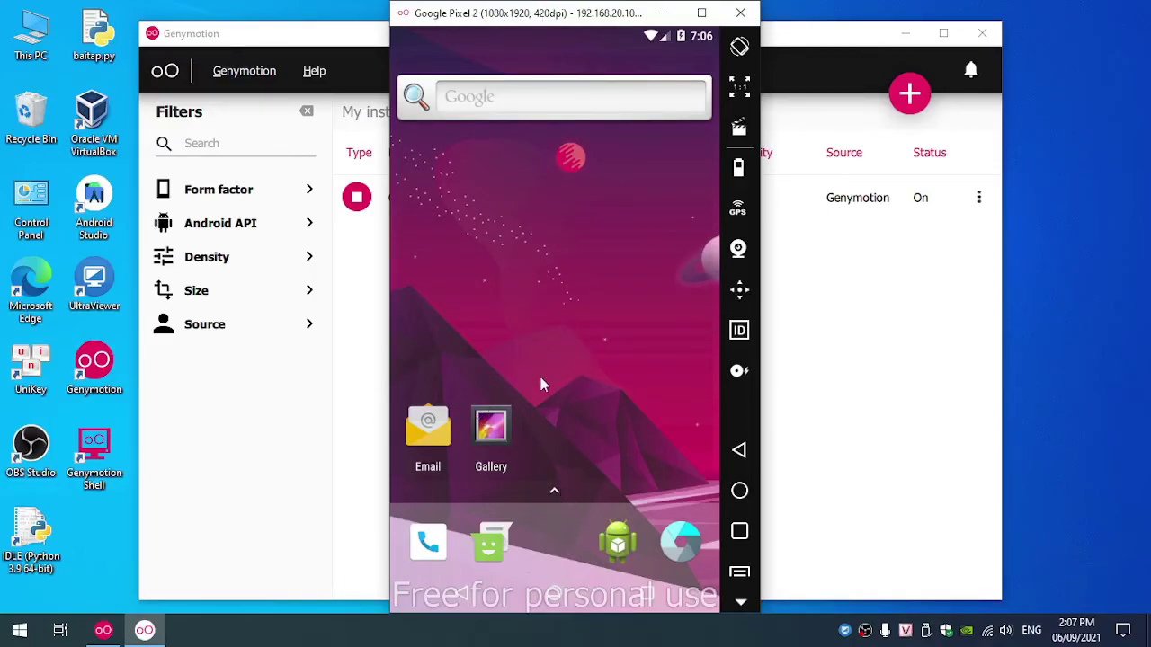
Step: Browse the Pixel 2 app drawer, then close the emulator and Genymotion
drag(478, 480, 521, 433)
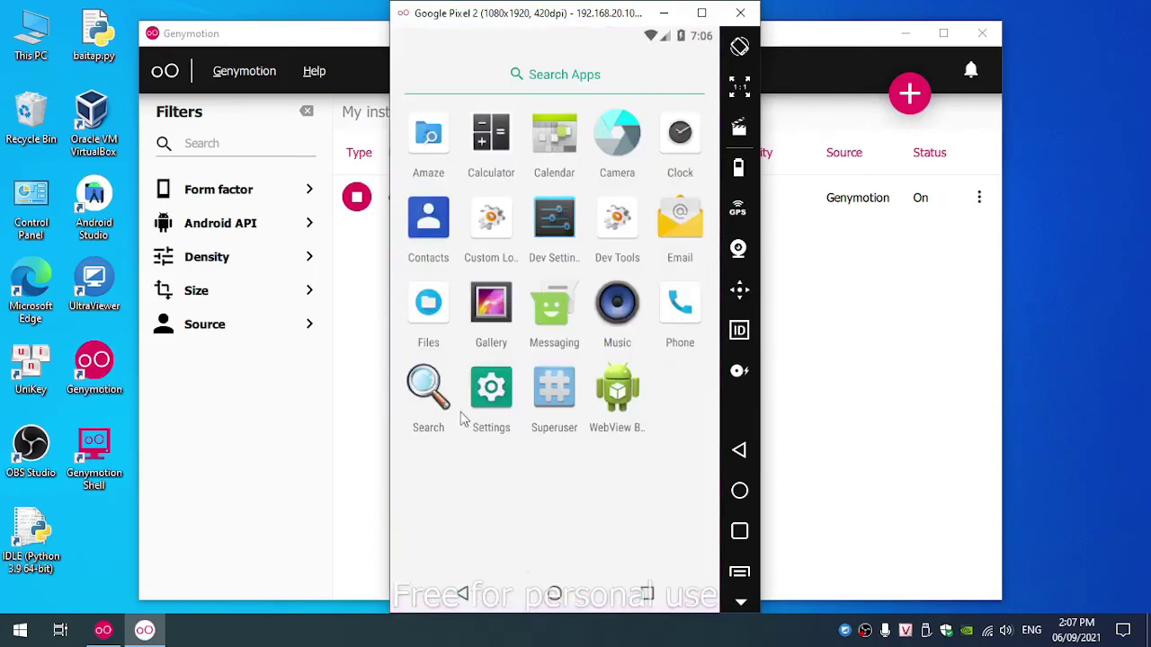
click(739, 459)
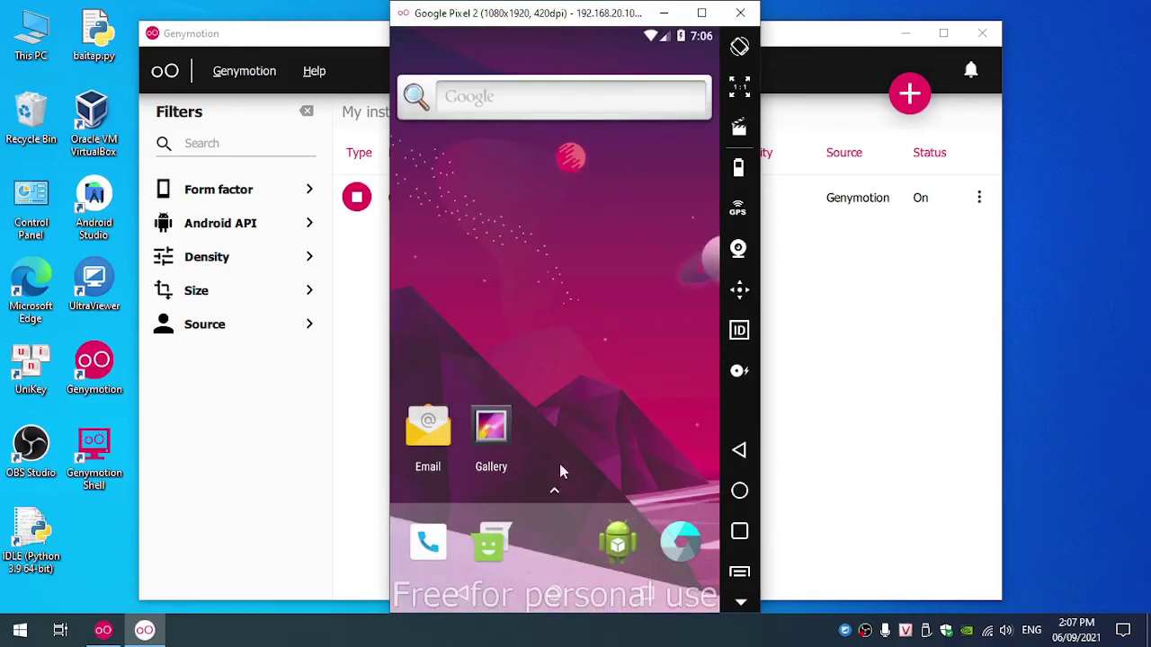
drag(557, 493, 585, 221)
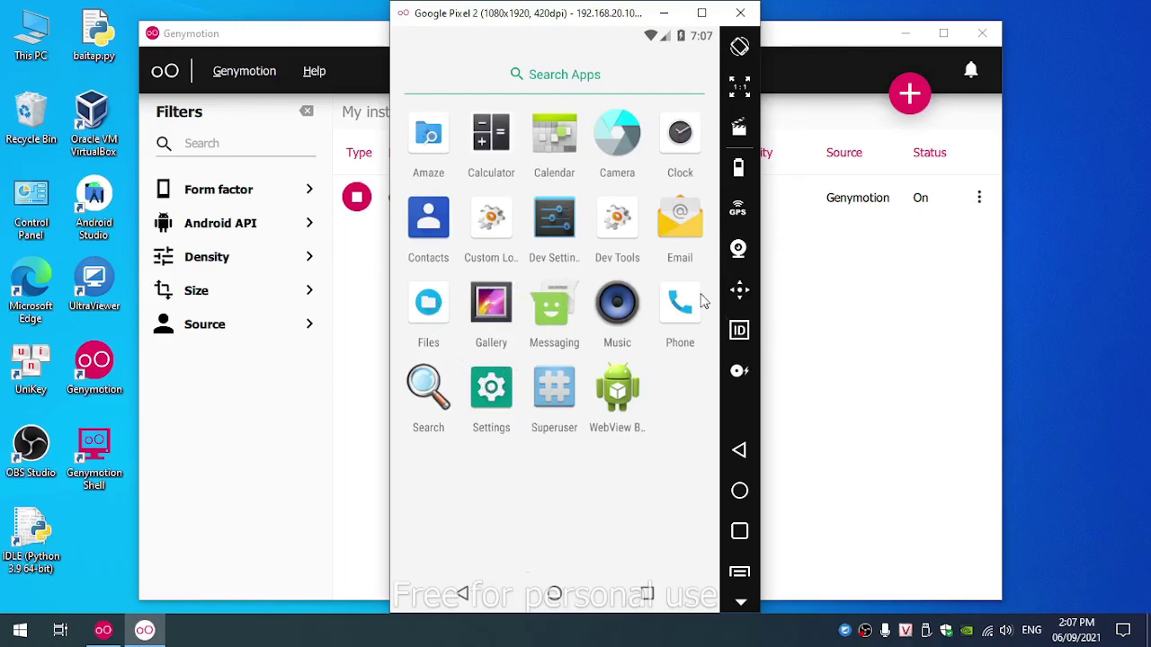
click(742, 14)
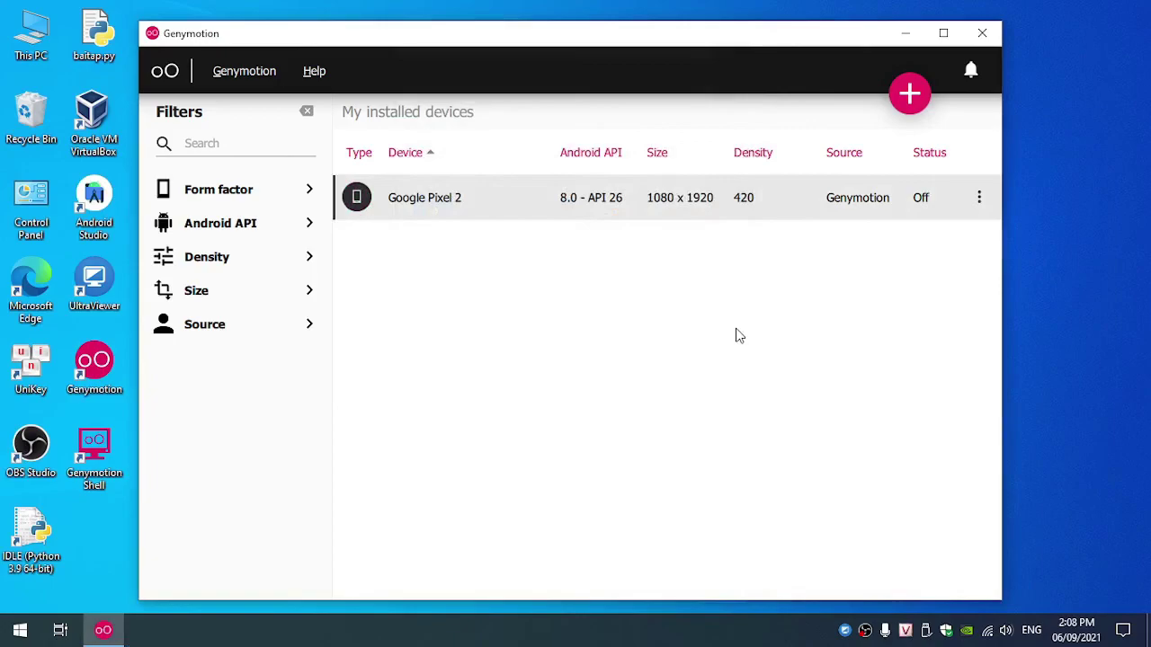
click(983, 36)
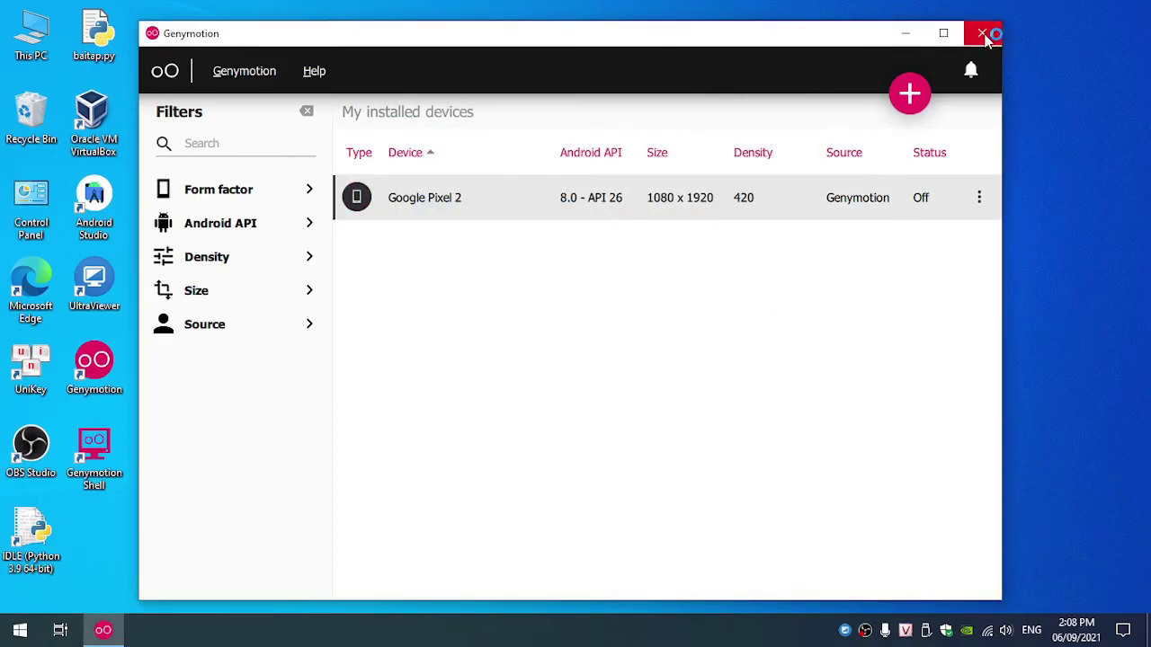